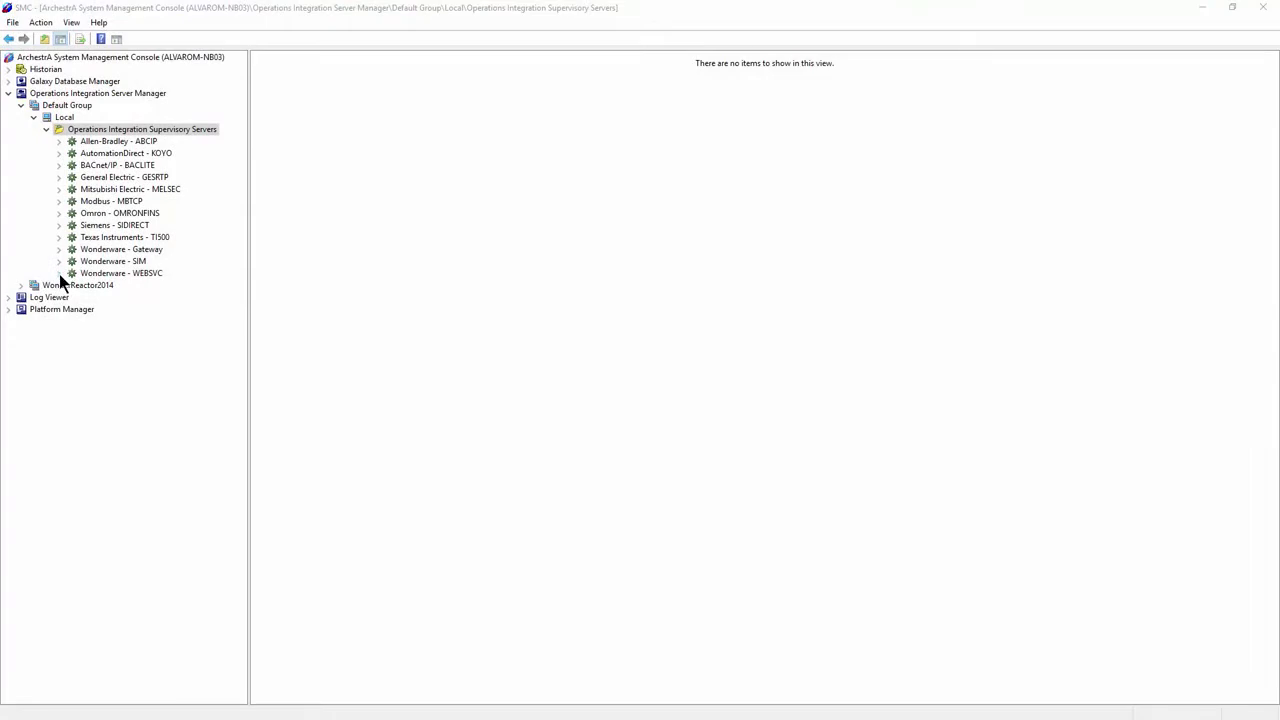
# Step: Expand Wonderware - WEBSVC > OI.WEBSVC.1 > Configuration > Port and show the SOAP connection's parameters
pyautogui.click(58, 273)
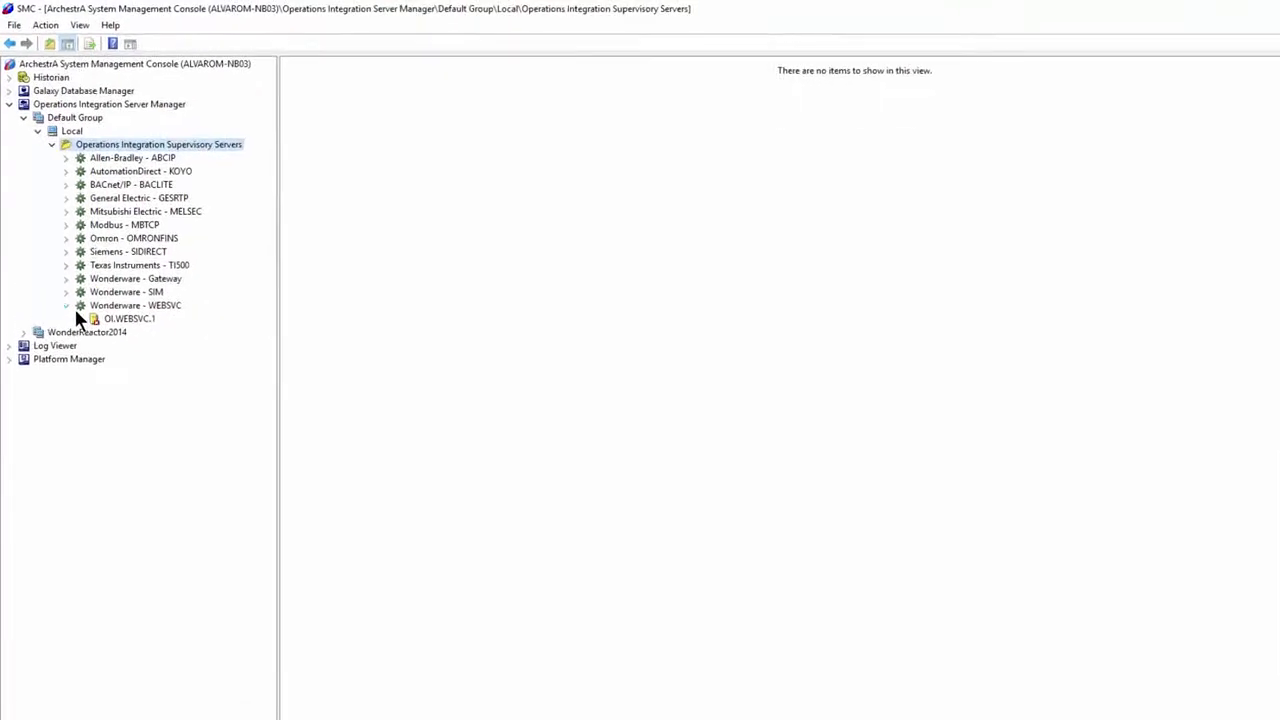
pyautogui.click(71, 285)
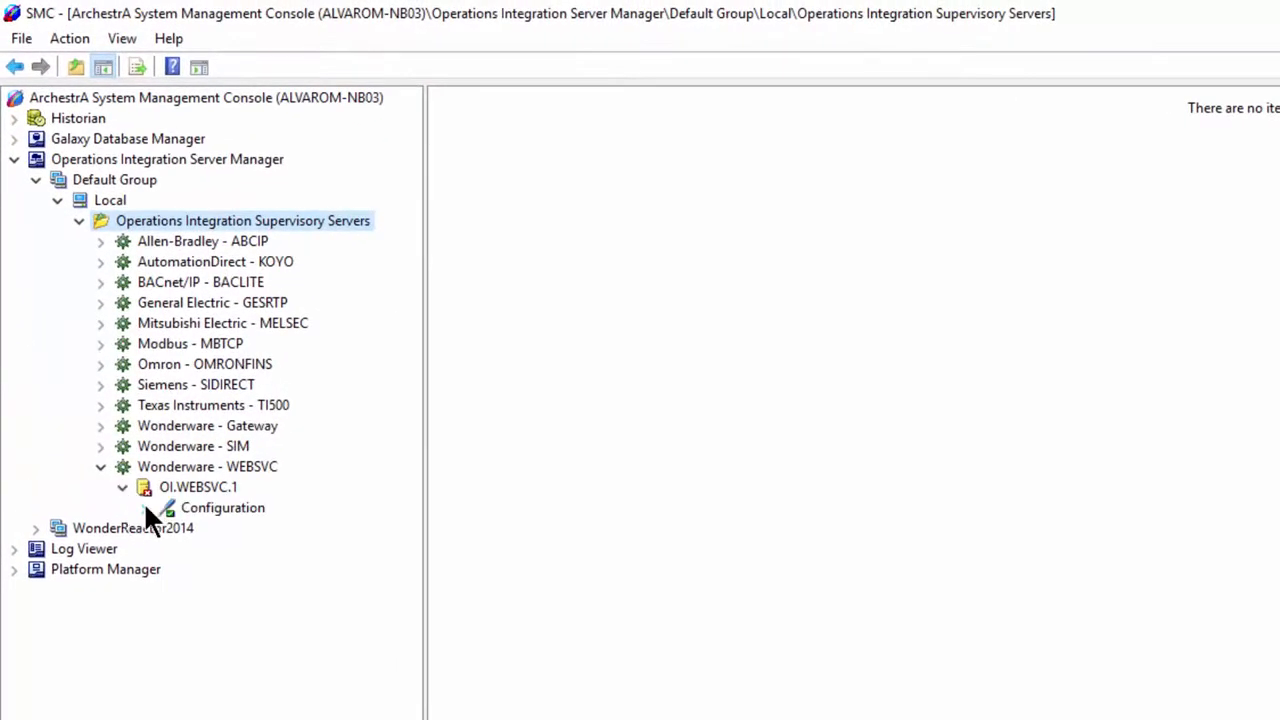
pyautogui.click(144, 506)
pyautogui.click(166, 528)
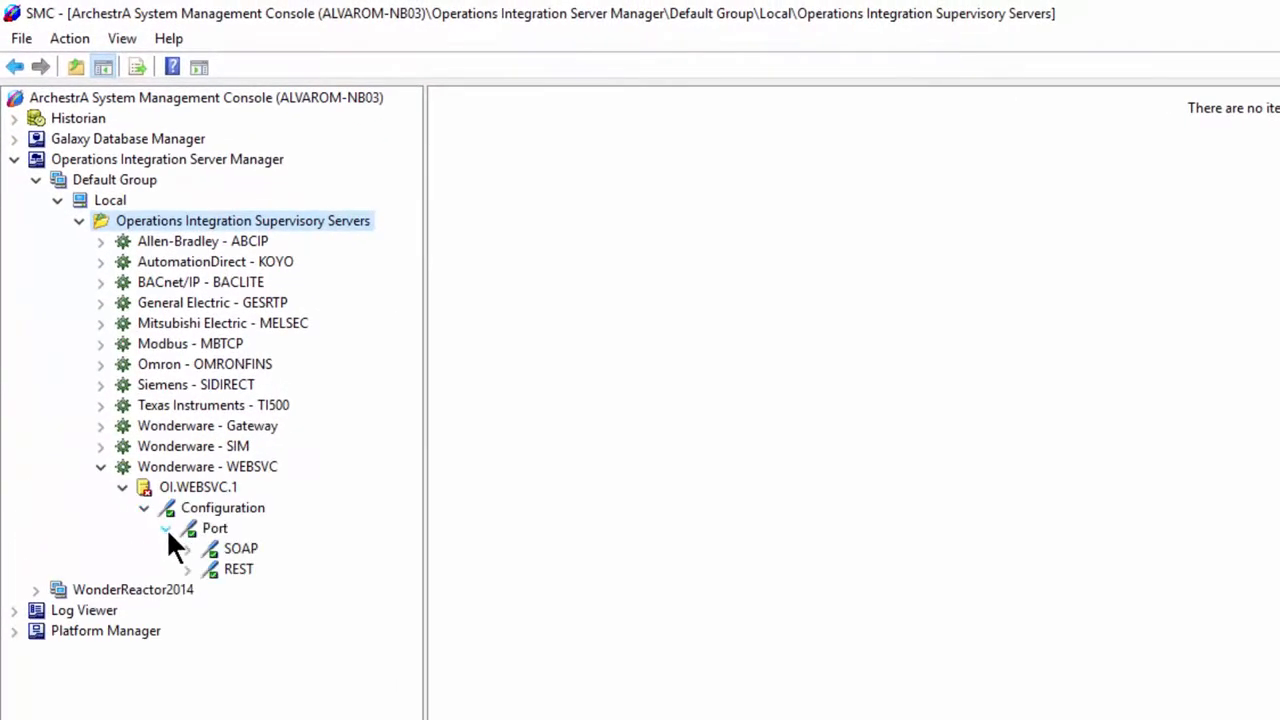
pyautogui.click(238, 548)
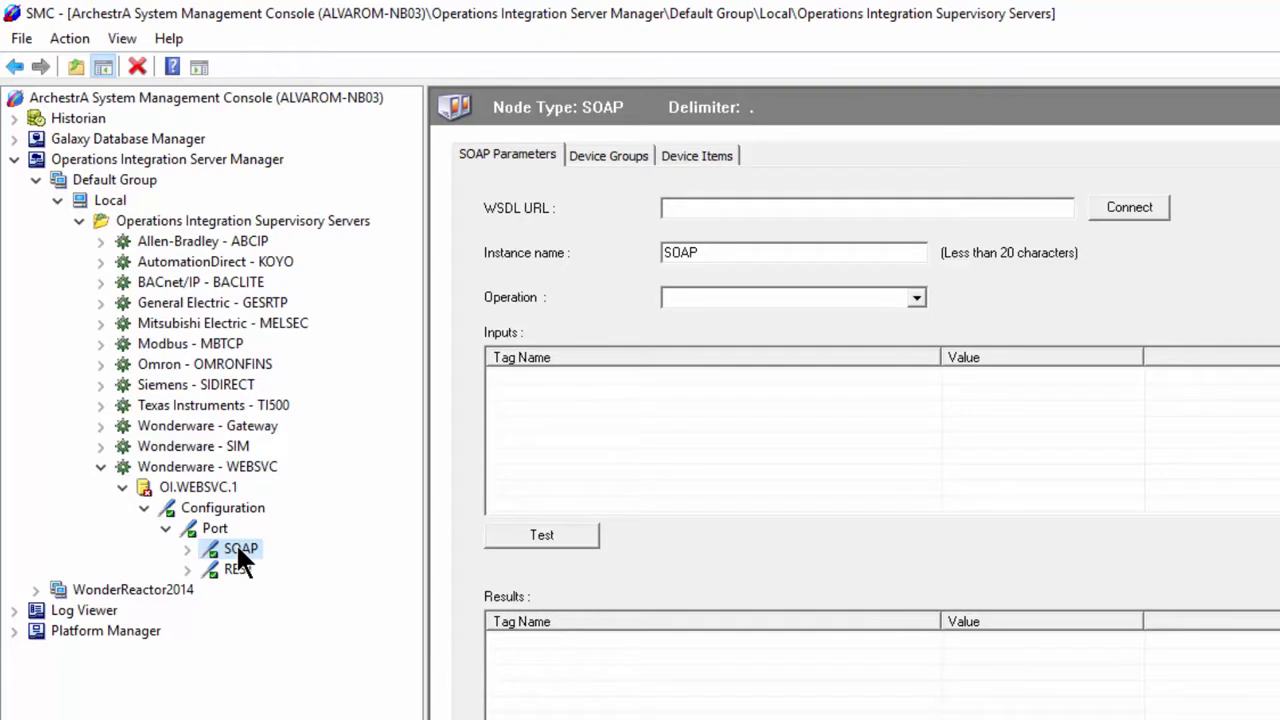
pyautogui.click(687, 207)
pyautogui.write('http://soaptest.parasoft.com/calculator.wsdl')
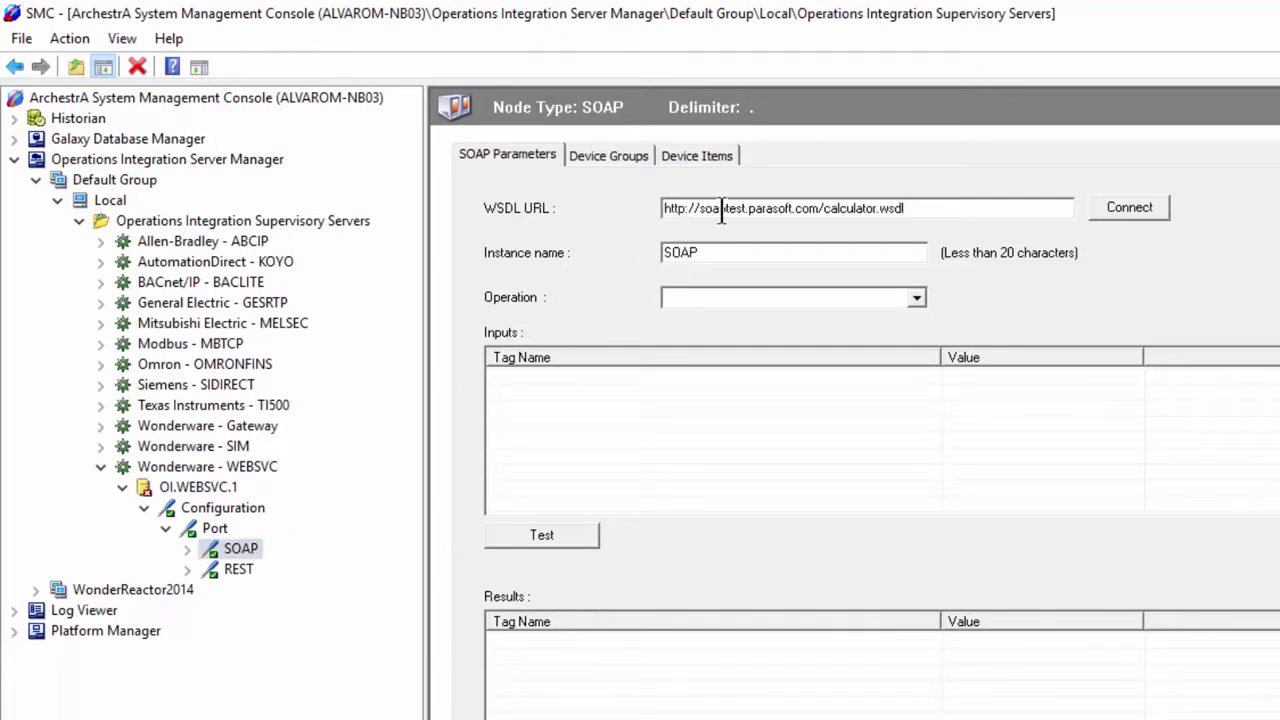
pyautogui.moveTo(882, 208); pyautogui.dragTo(934, 212)
pyautogui.click(1106, 205)
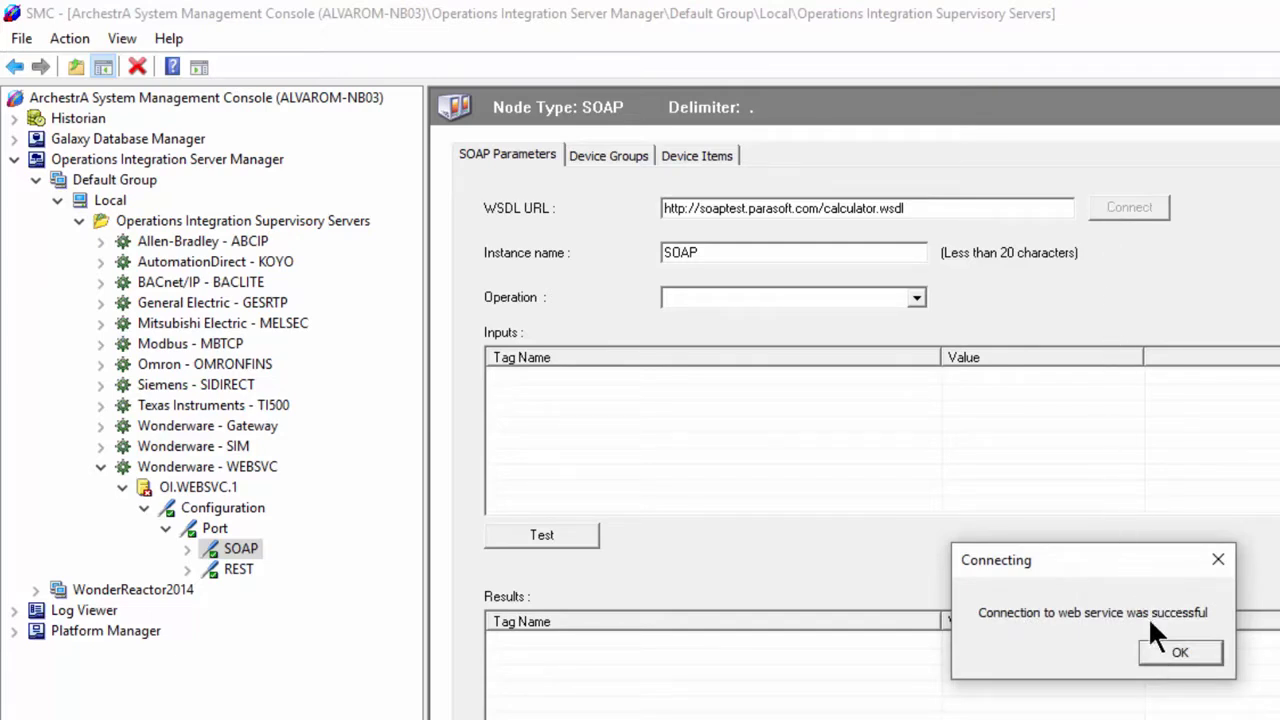
pyautogui.click(1161, 646)
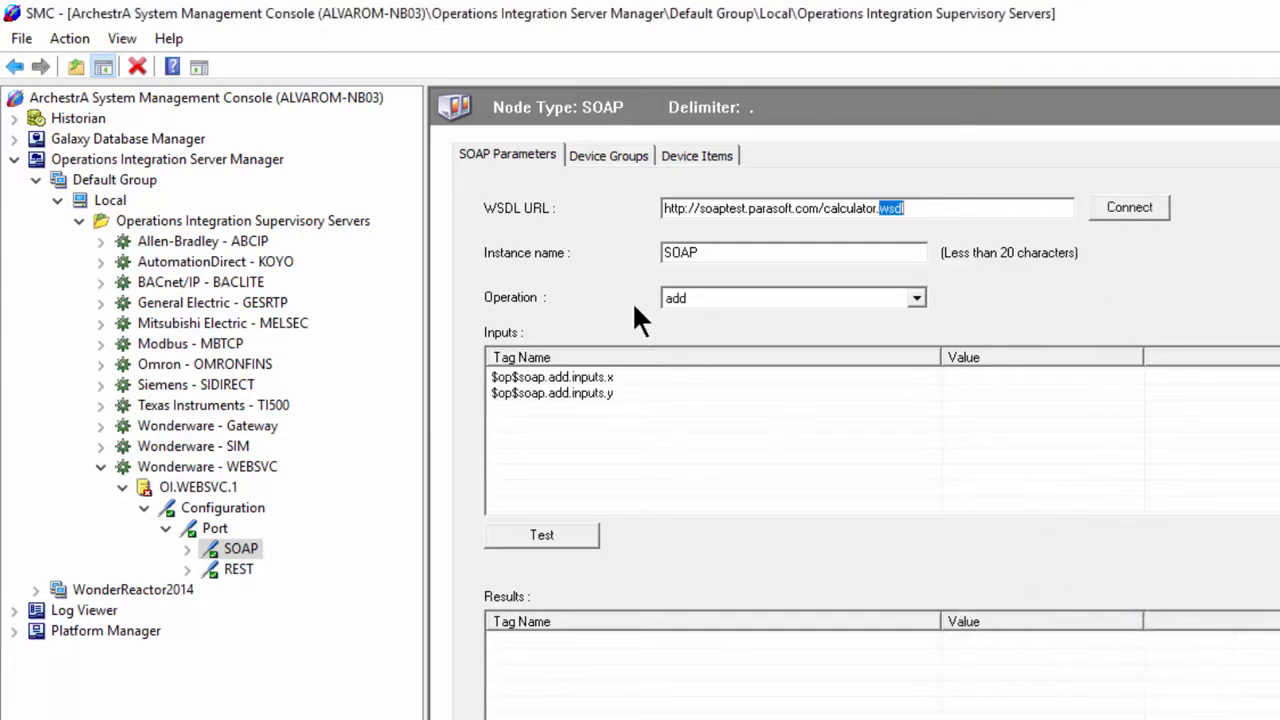
pyautogui.click(915, 299)
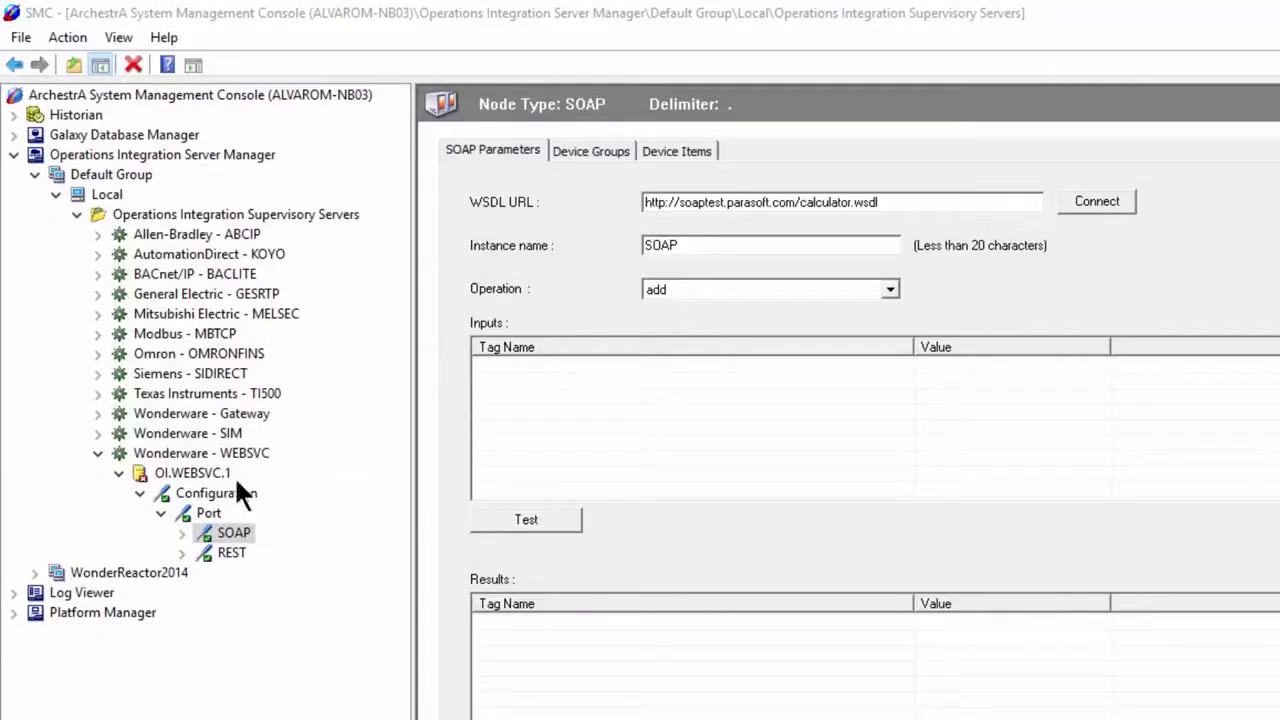
# Step: Add a REST connection named Parking under the port
pyautogui.click(203, 516)
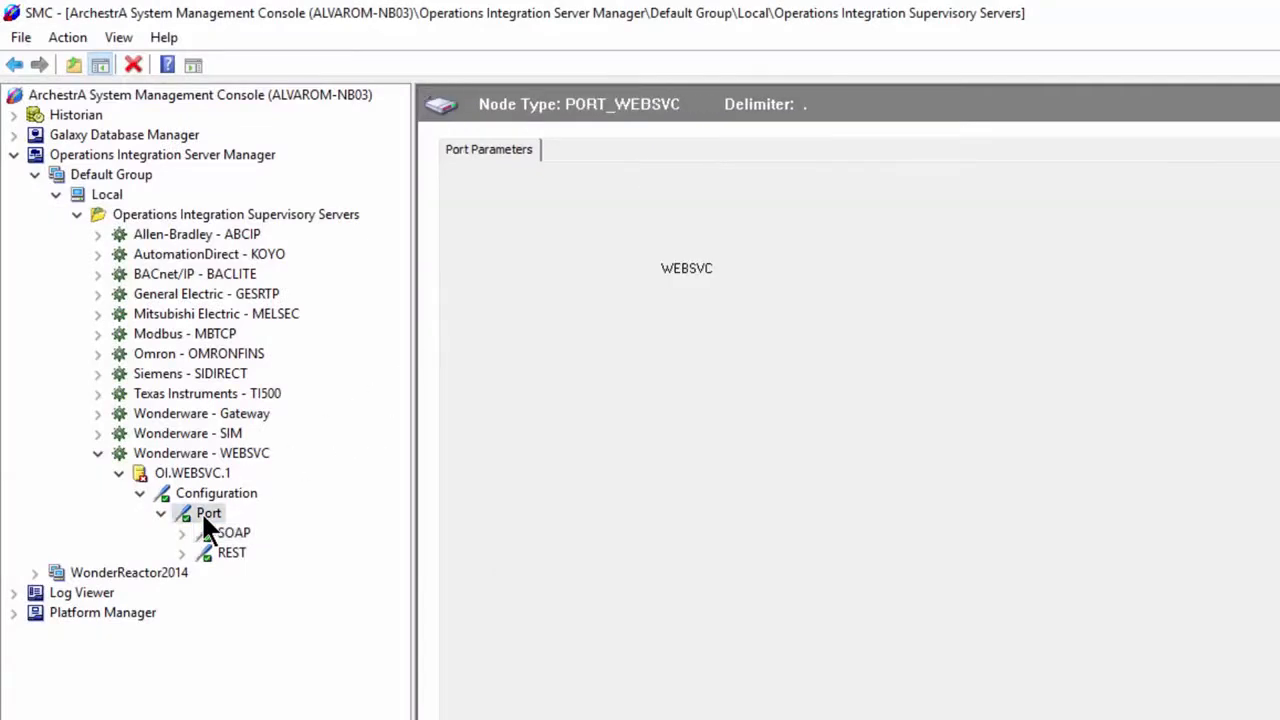
pyautogui.rightClick(203, 515)
pyautogui.click(283, 612)
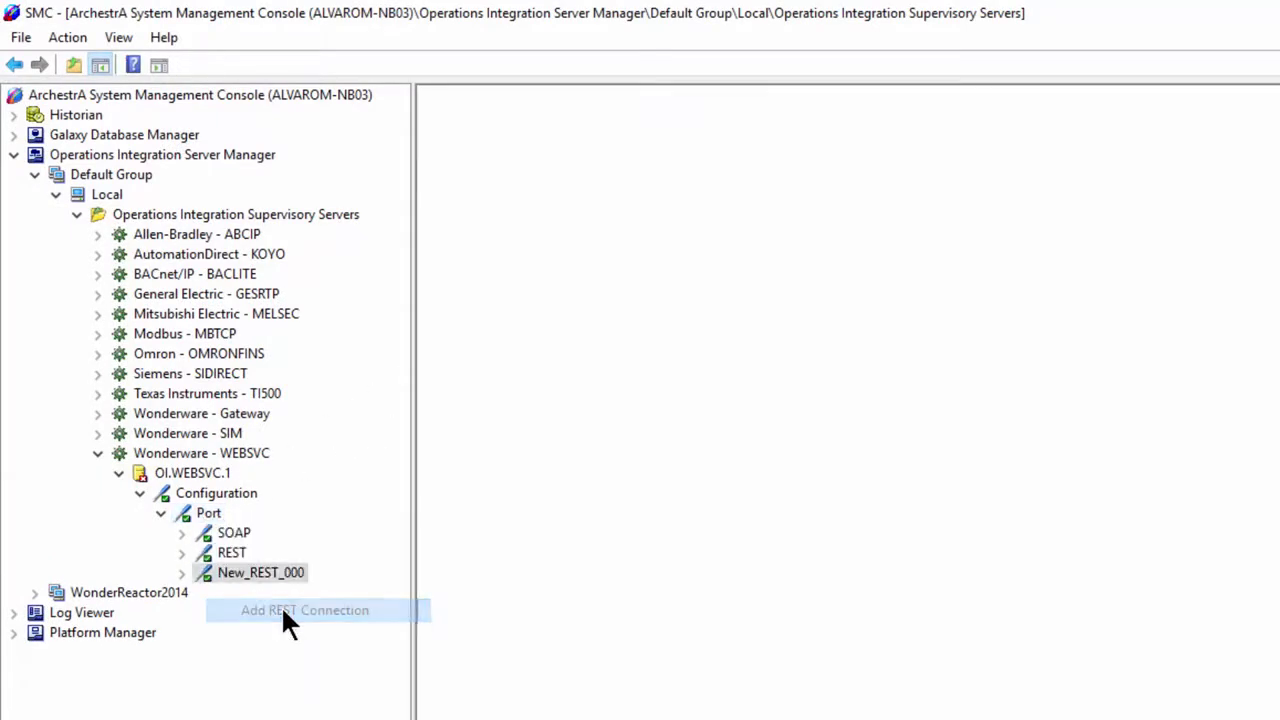
pyautogui.write('Parking')
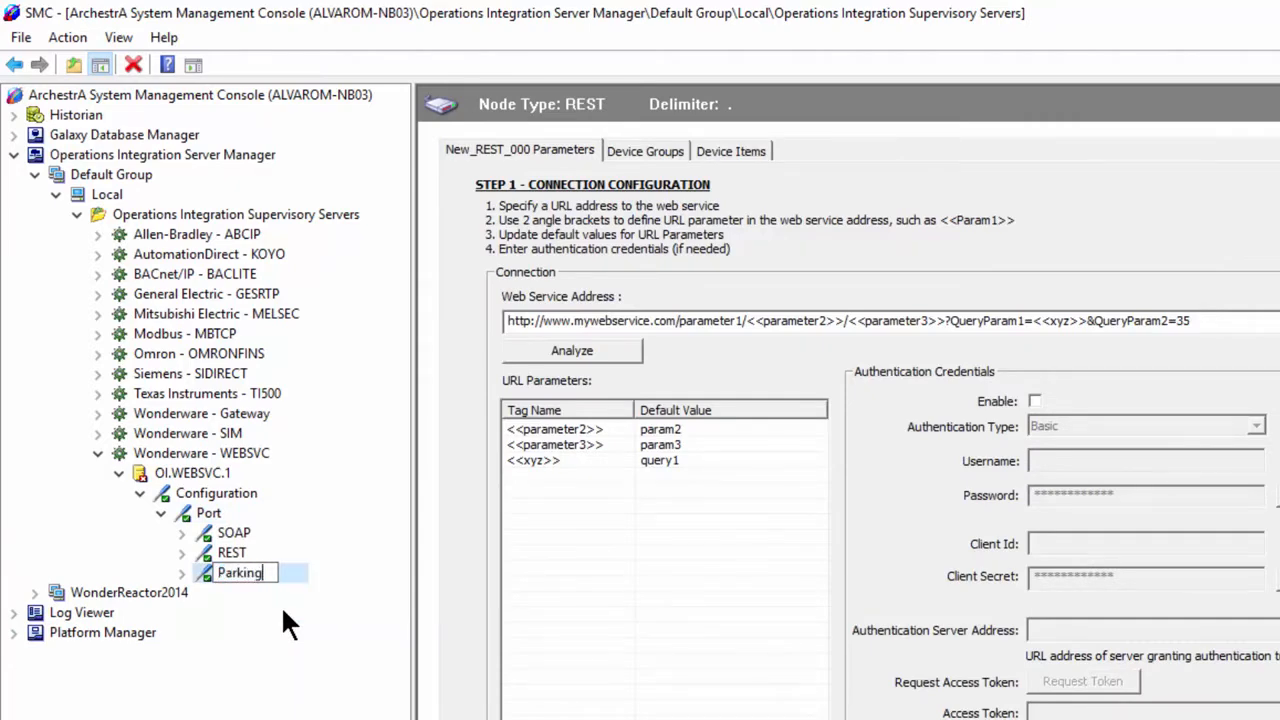
pyautogui.press('Return')
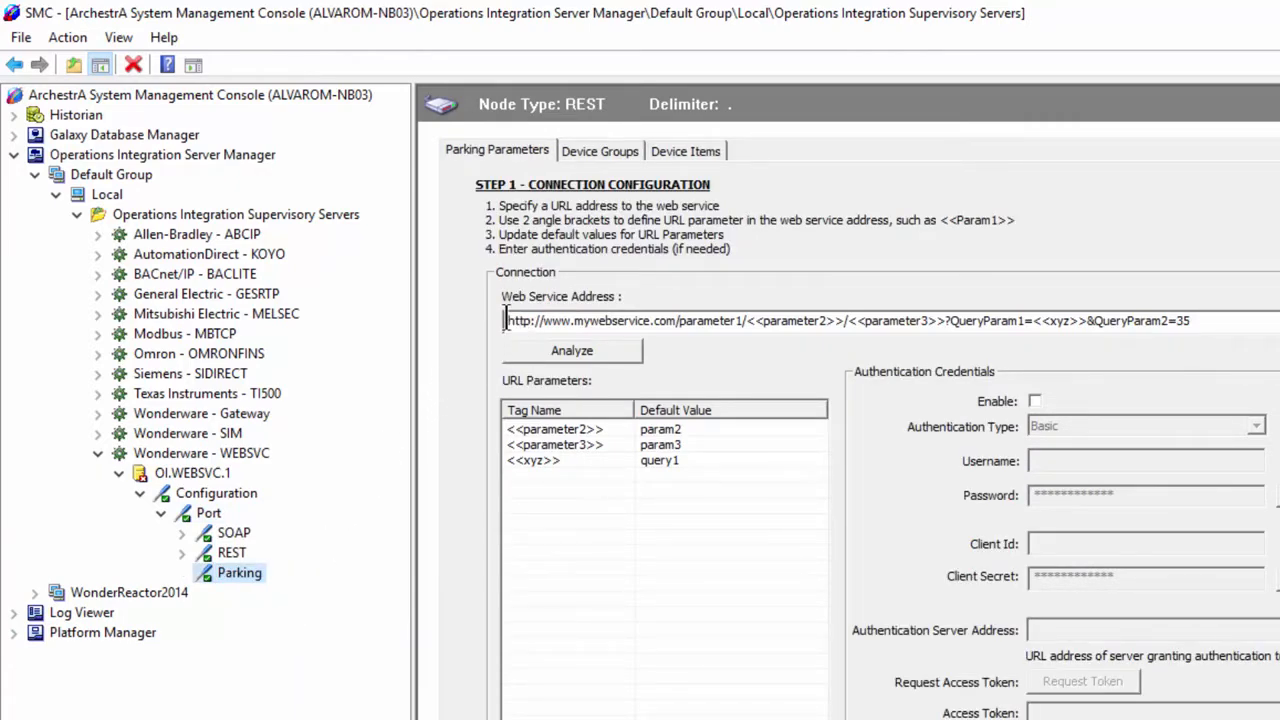
# Step: Point Parking at the smartparking sensor-status address, analyze it, and review its interaction methods
pyautogui.moveTo(505, 320); pyautogui.dragTo(1207, 300)
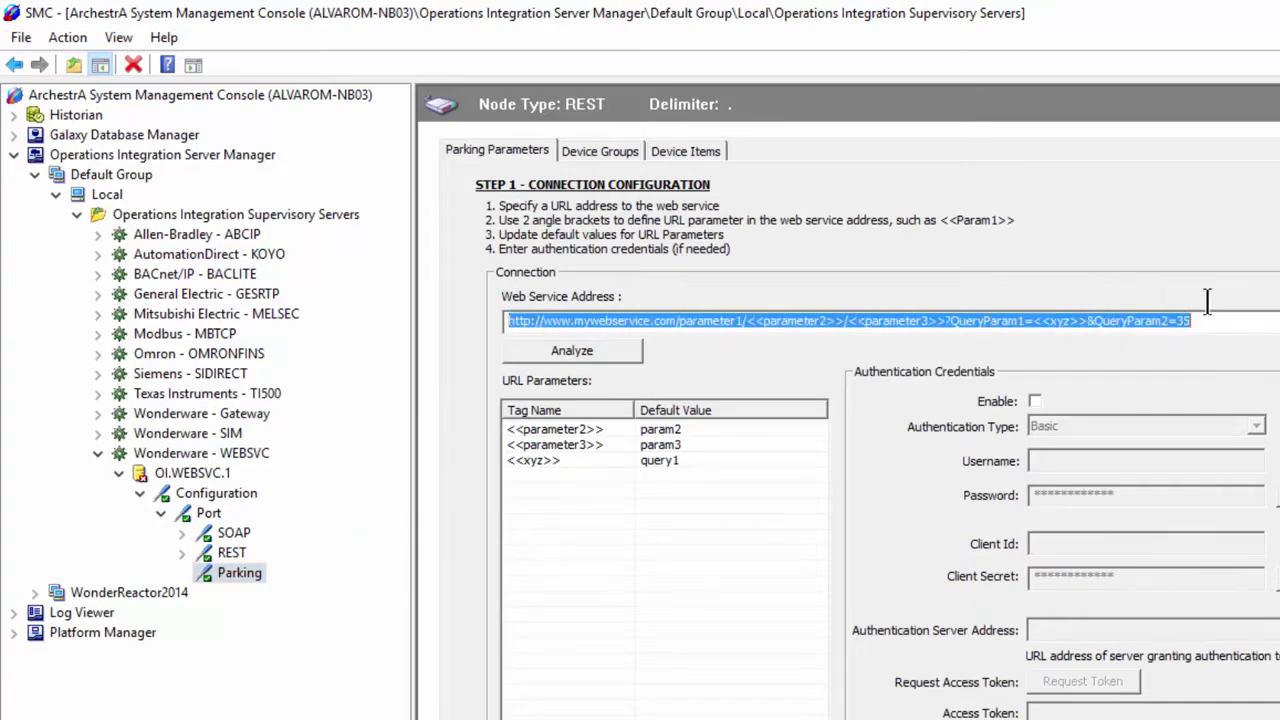
pyautogui.write('https://service.smartparking.it/a2a/jsensorstatus.asp')
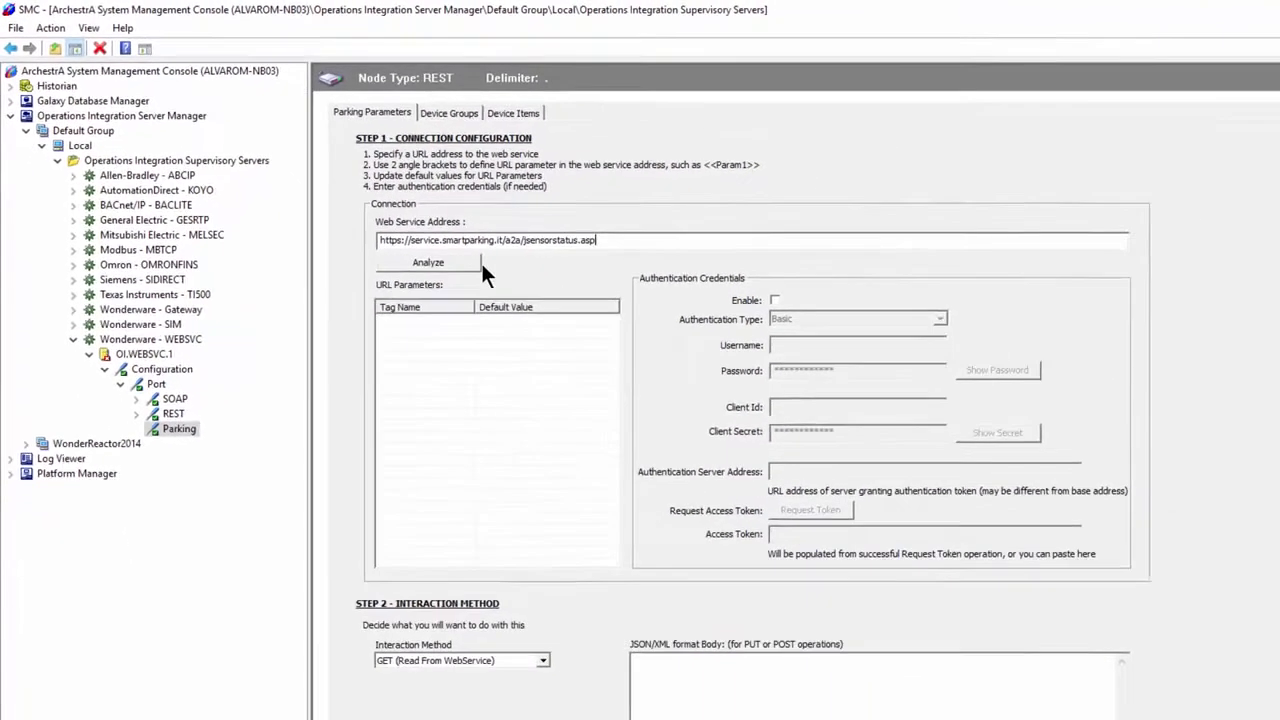
pyautogui.click(455, 264)
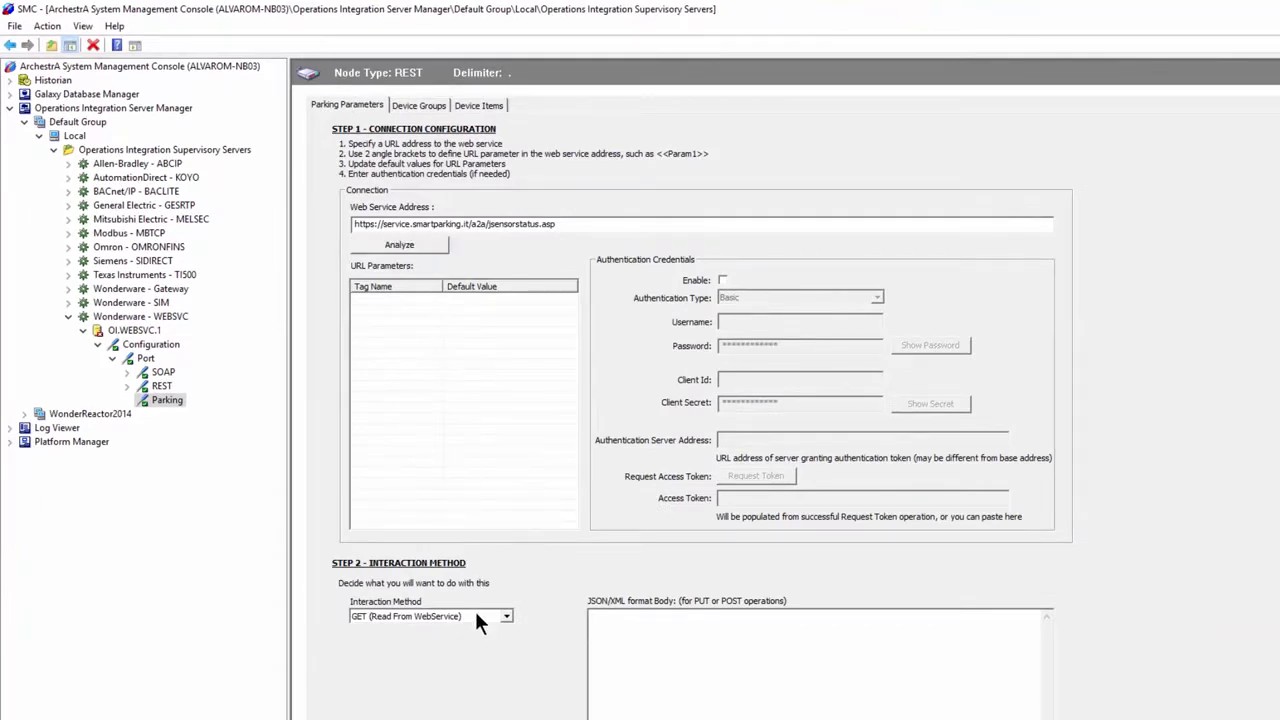
pyautogui.click(507, 617)
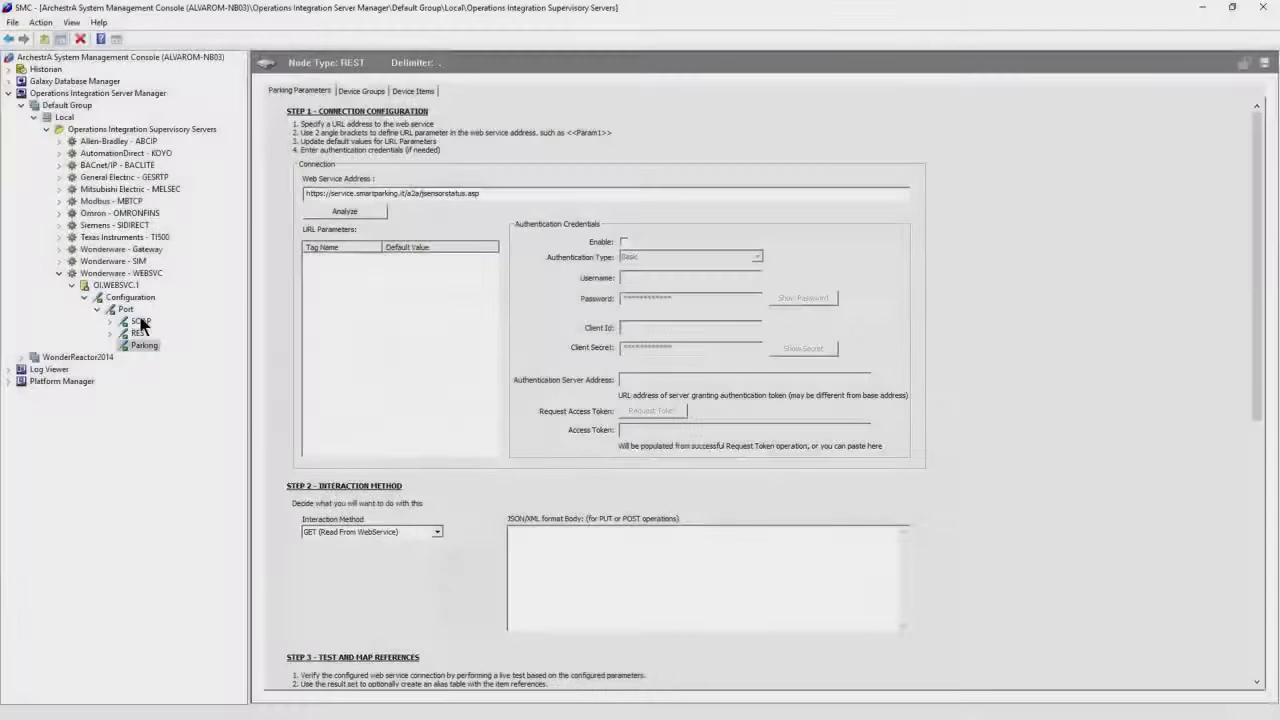
pyautogui.click(140, 321)
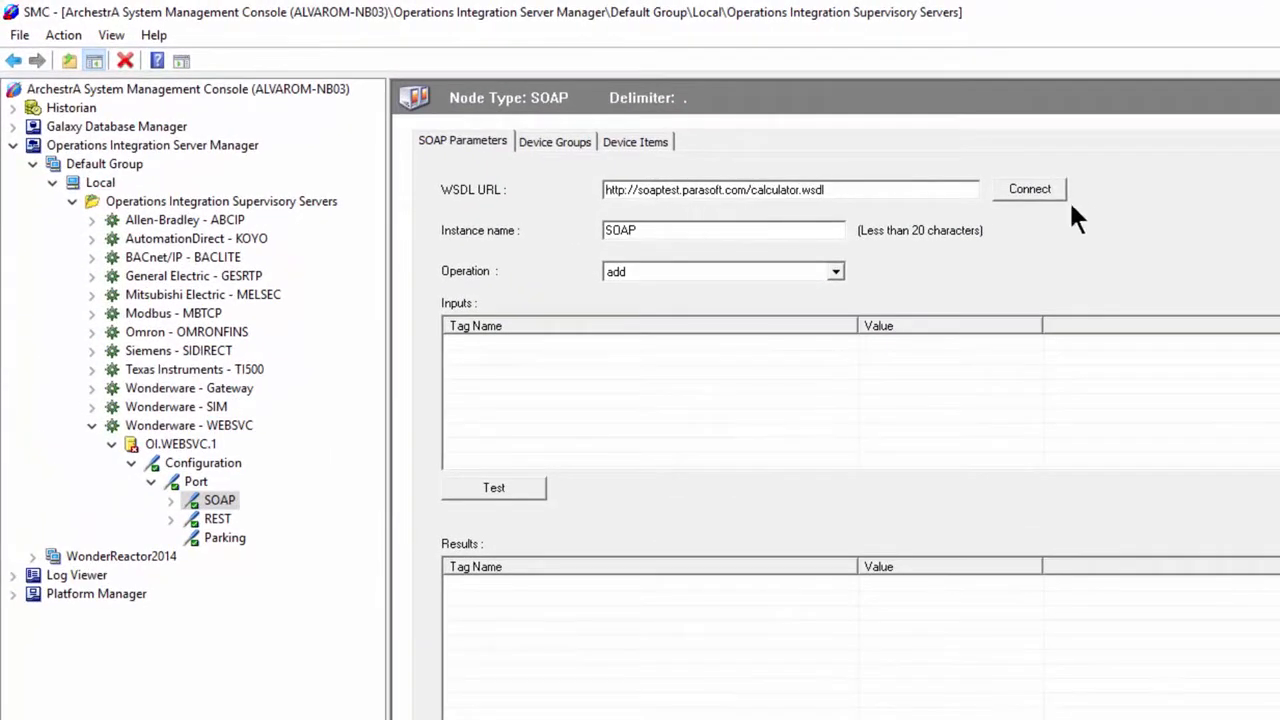
# Step: Reconnect the SOAP calculator service and test add with x = 4.5 and y = 67
pyautogui.click(1038, 186)
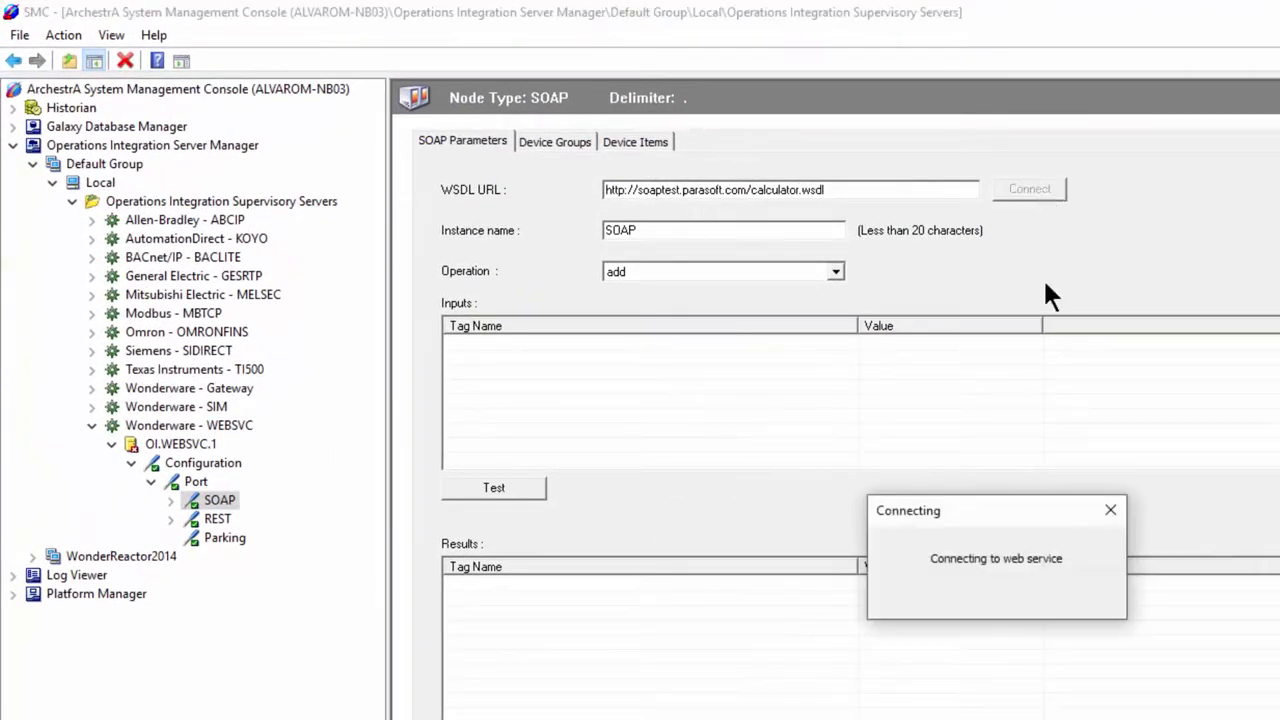
pyautogui.click(1070, 596)
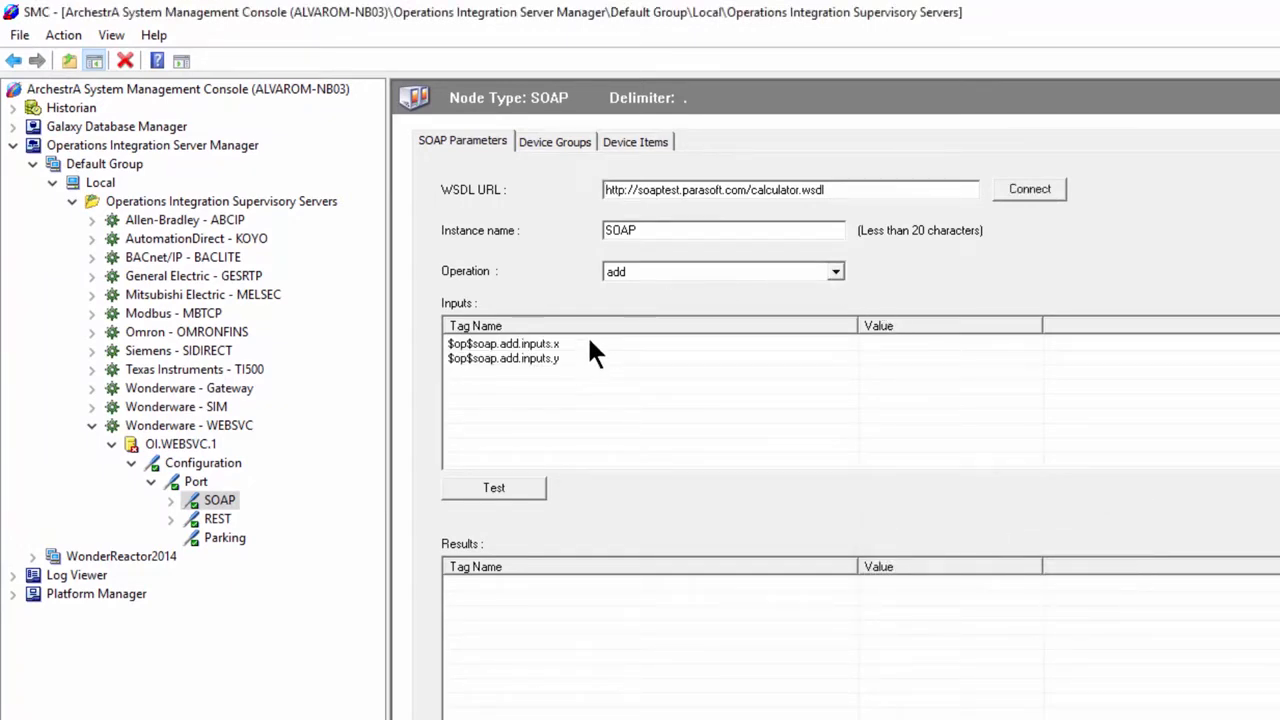
pyautogui.click(868, 343)
pyautogui.click(863, 358)
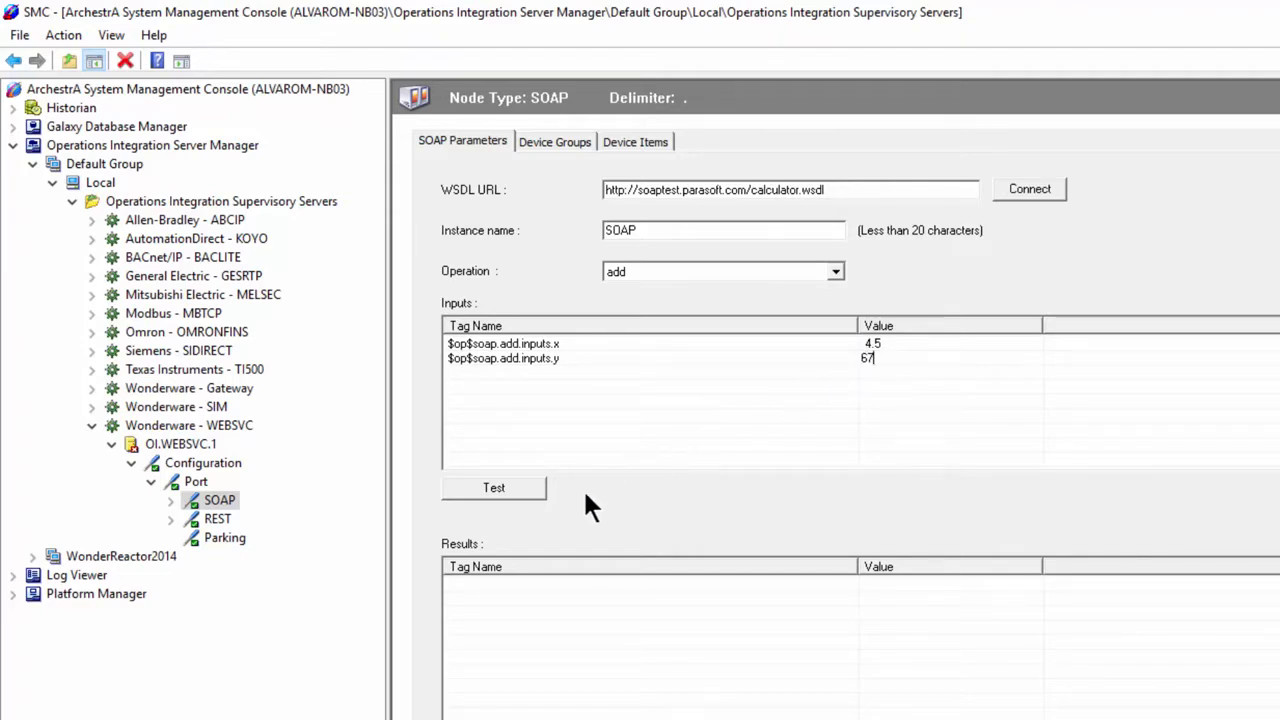
pyautogui.click(503, 488)
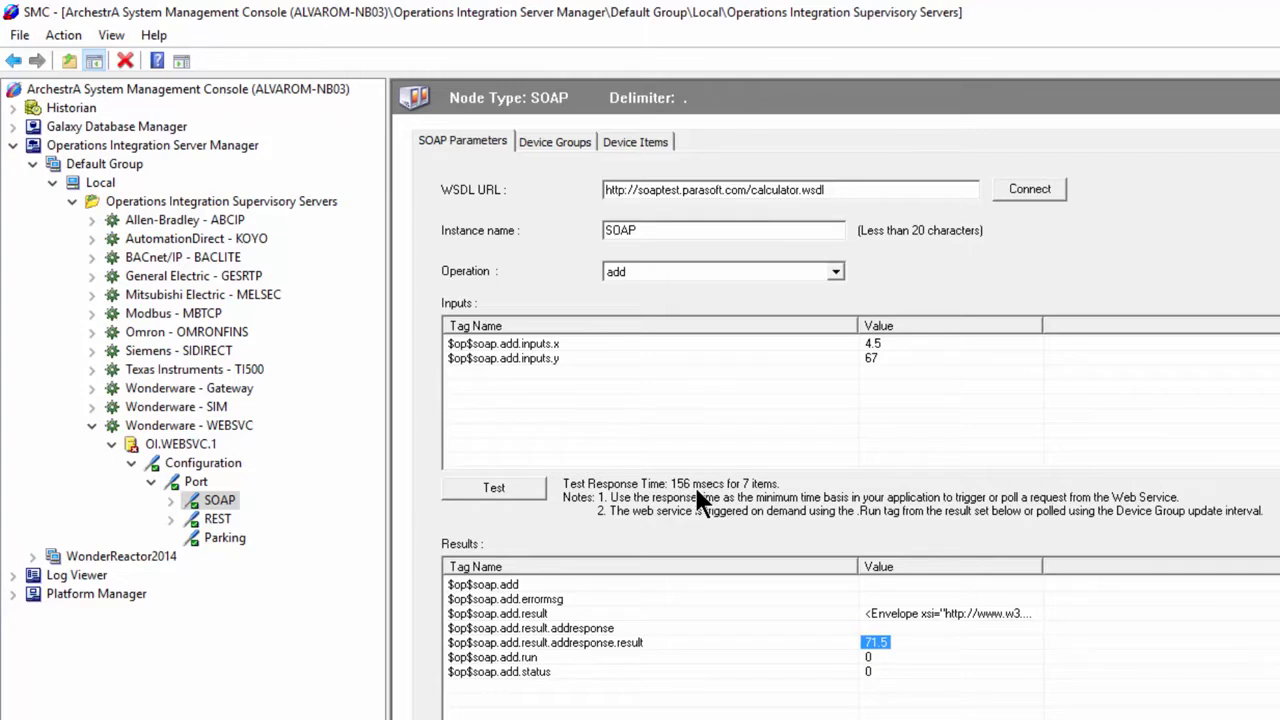
# Step: Check the Device Groups tab, rerun the add test, and confirm addresponse returns 71.5
pyautogui.click(563, 140)
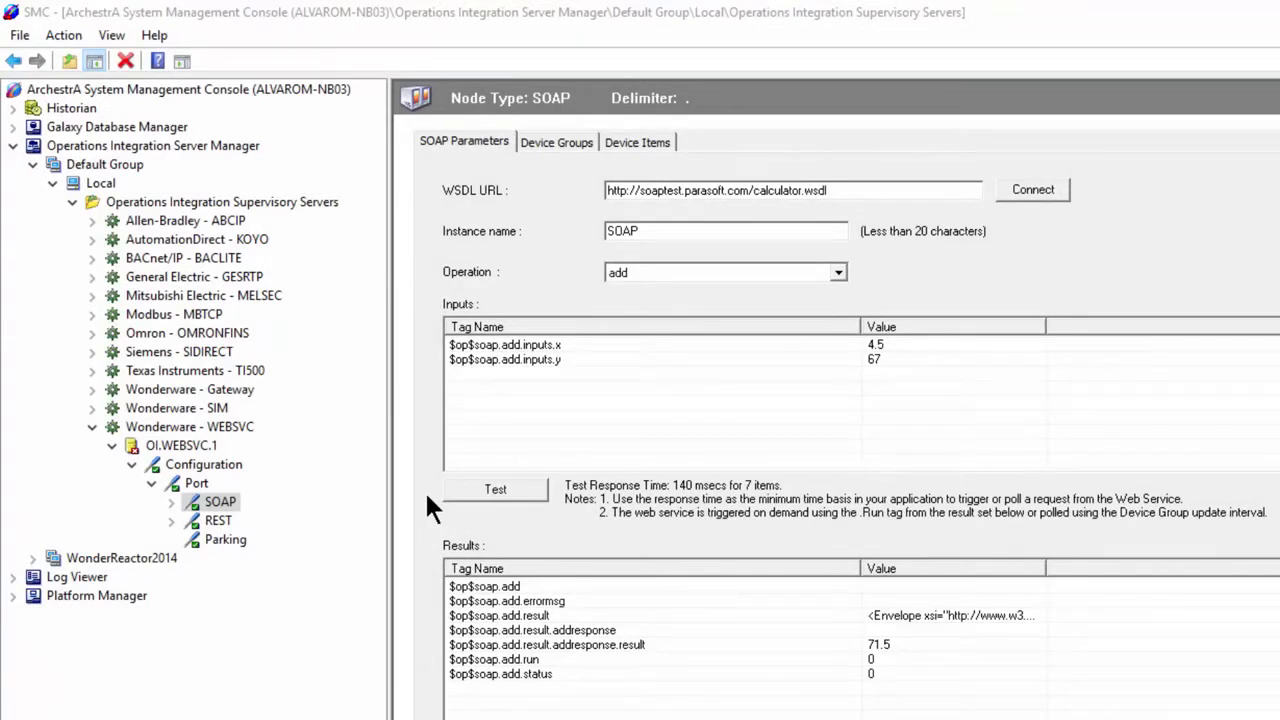
pyautogui.click(484, 489)
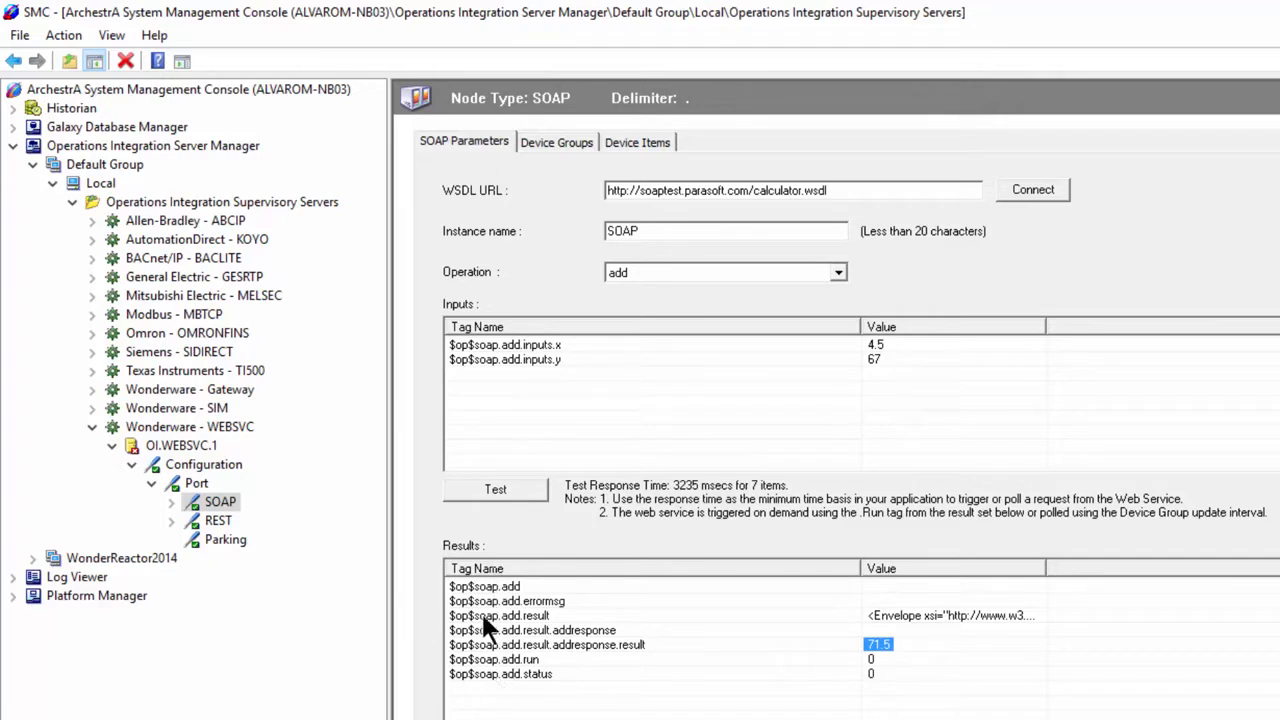
pyautogui.click(536, 642)
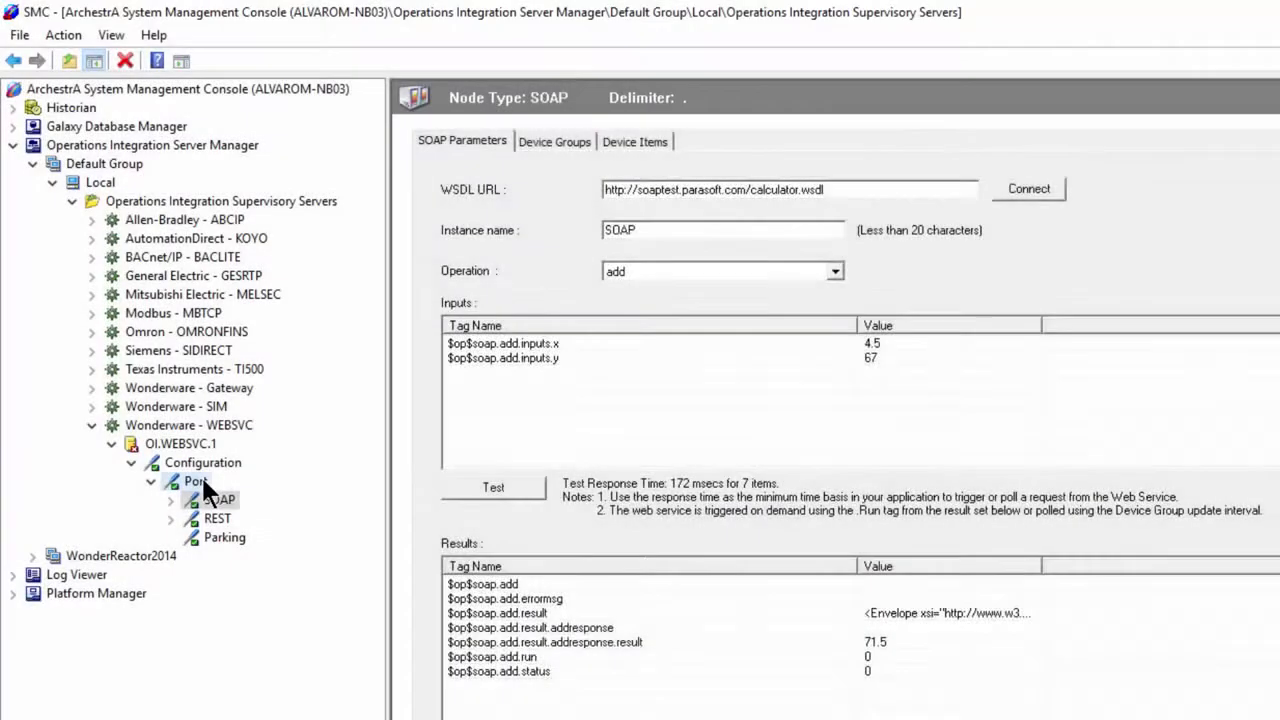
# Step: Add another REST connection under the port named Weather
pyautogui.click(200, 475)
pyautogui.rightClick(204, 476)
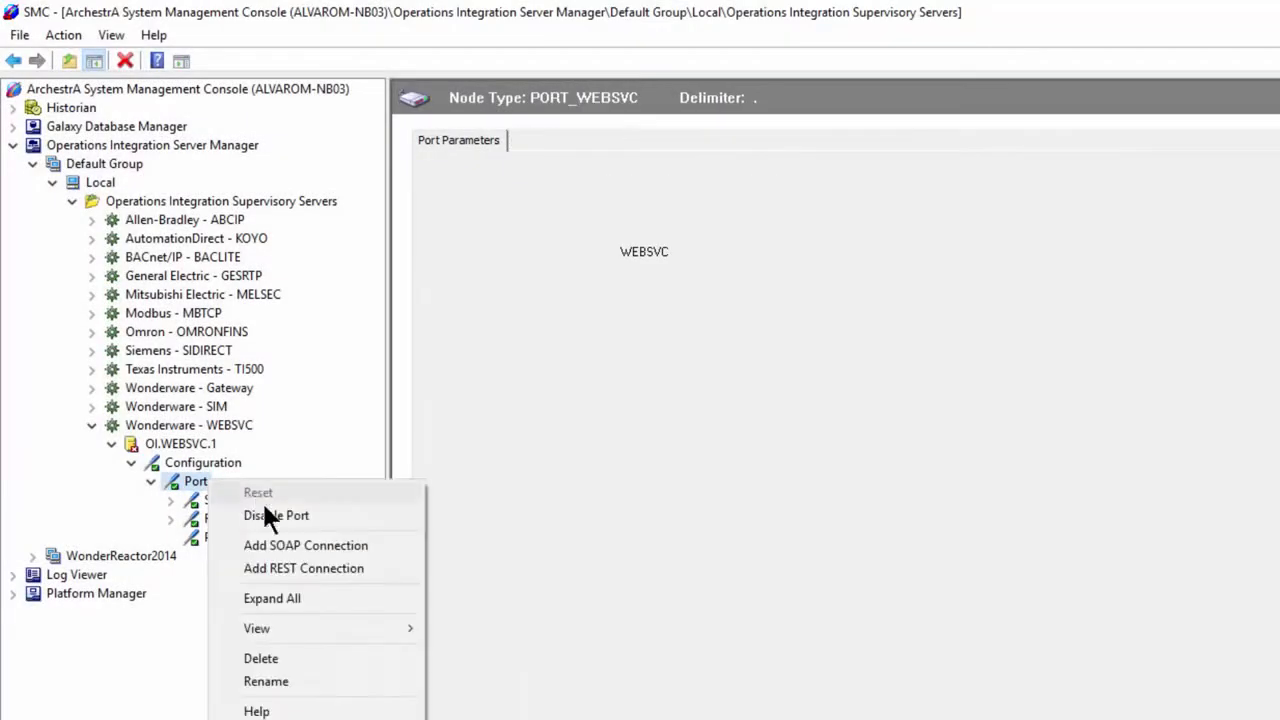
pyautogui.click(270, 567)
pyautogui.write('Weather')
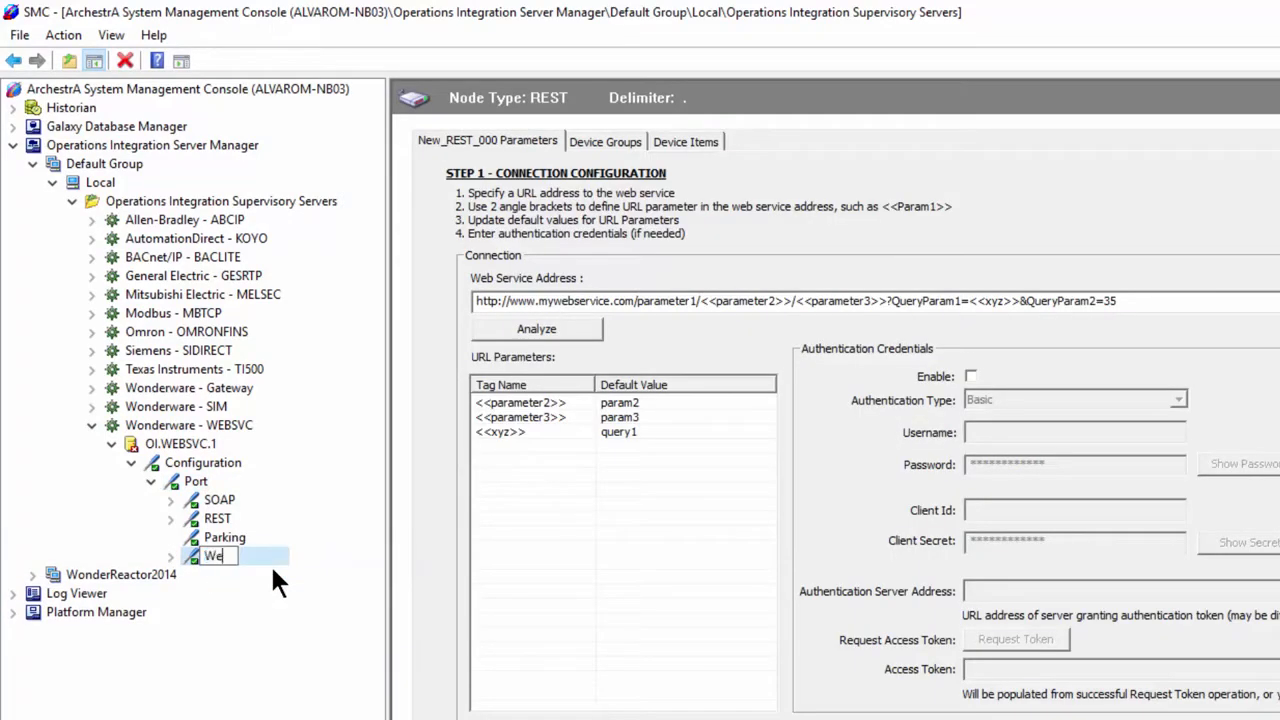
pyautogui.press('Return')
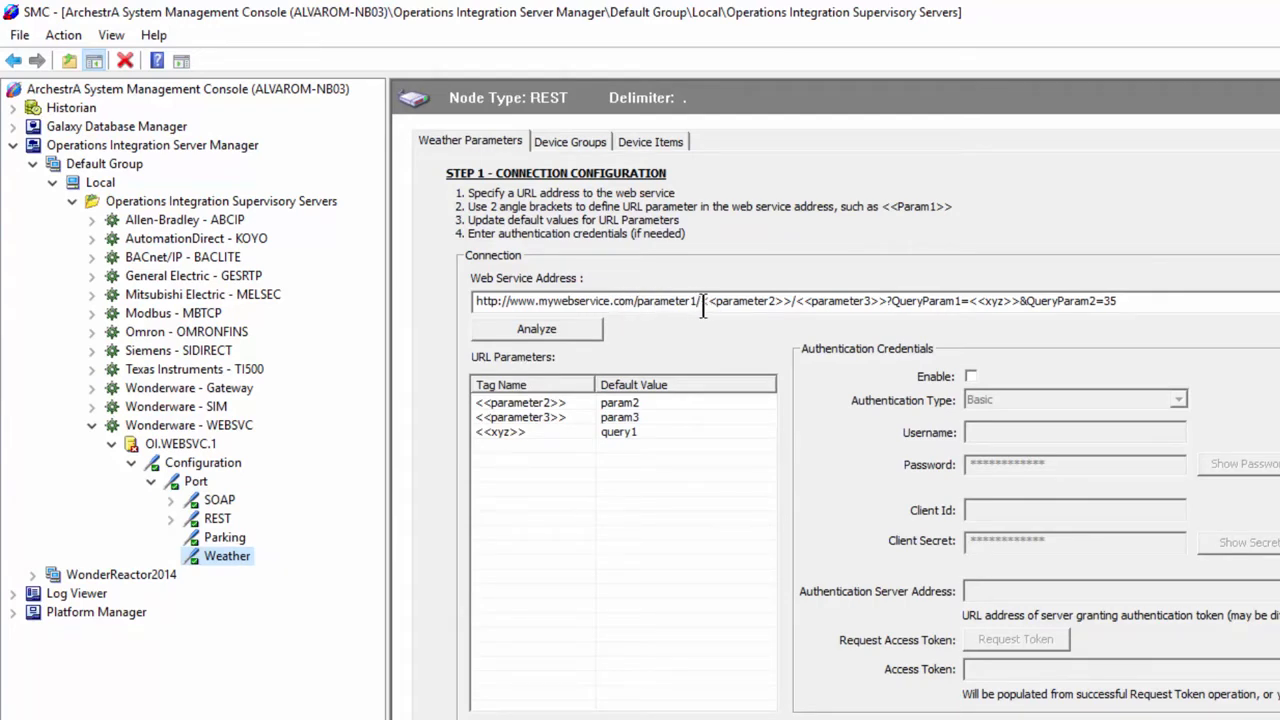
# Step: Review the <<parameter2>> placeholder in the Weather address and its matching URL parameter
pyautogui.moveTo(703, 308); pyautogui.dragTo(794, 306)
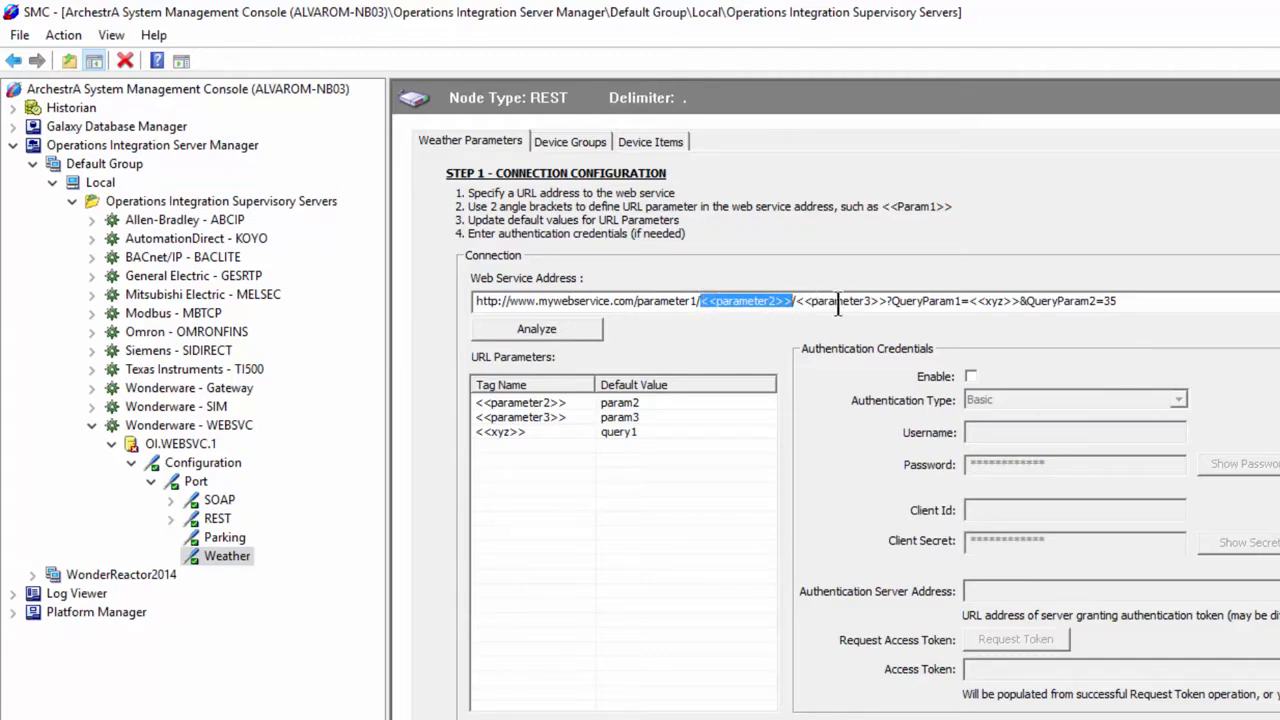
pyautogui.click(556, 405)
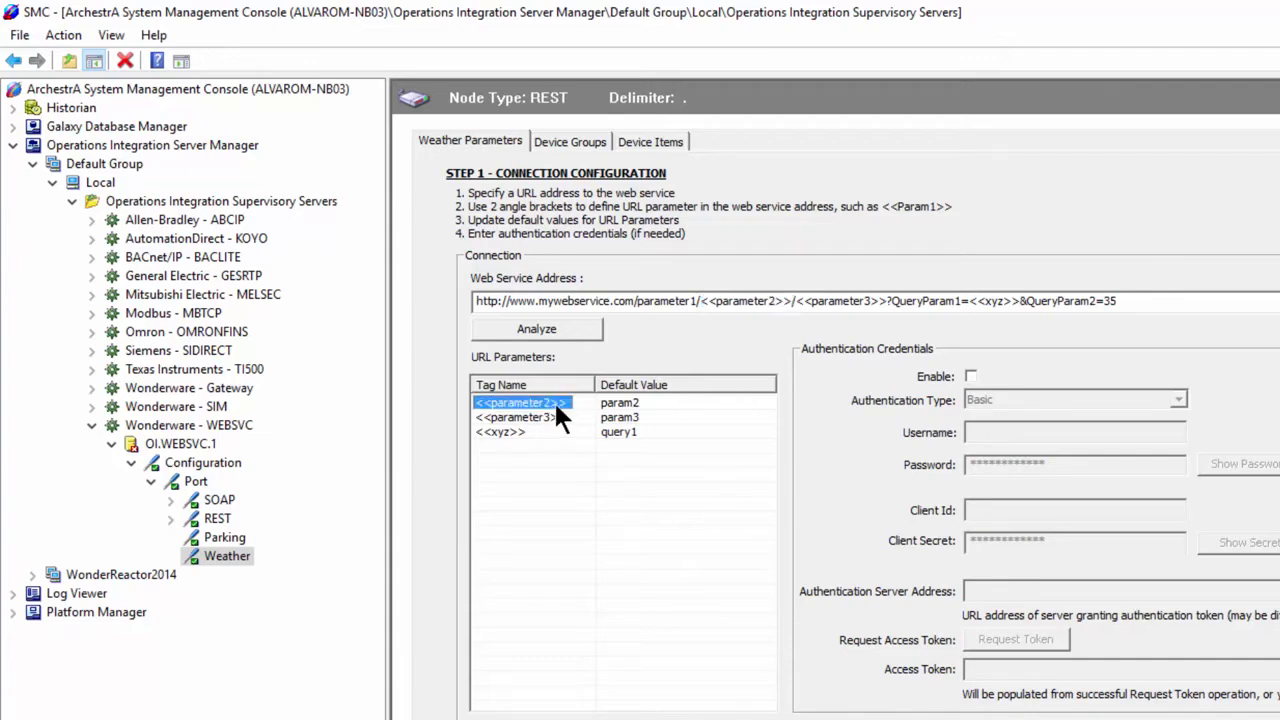
pyautogui.click(540, 325)
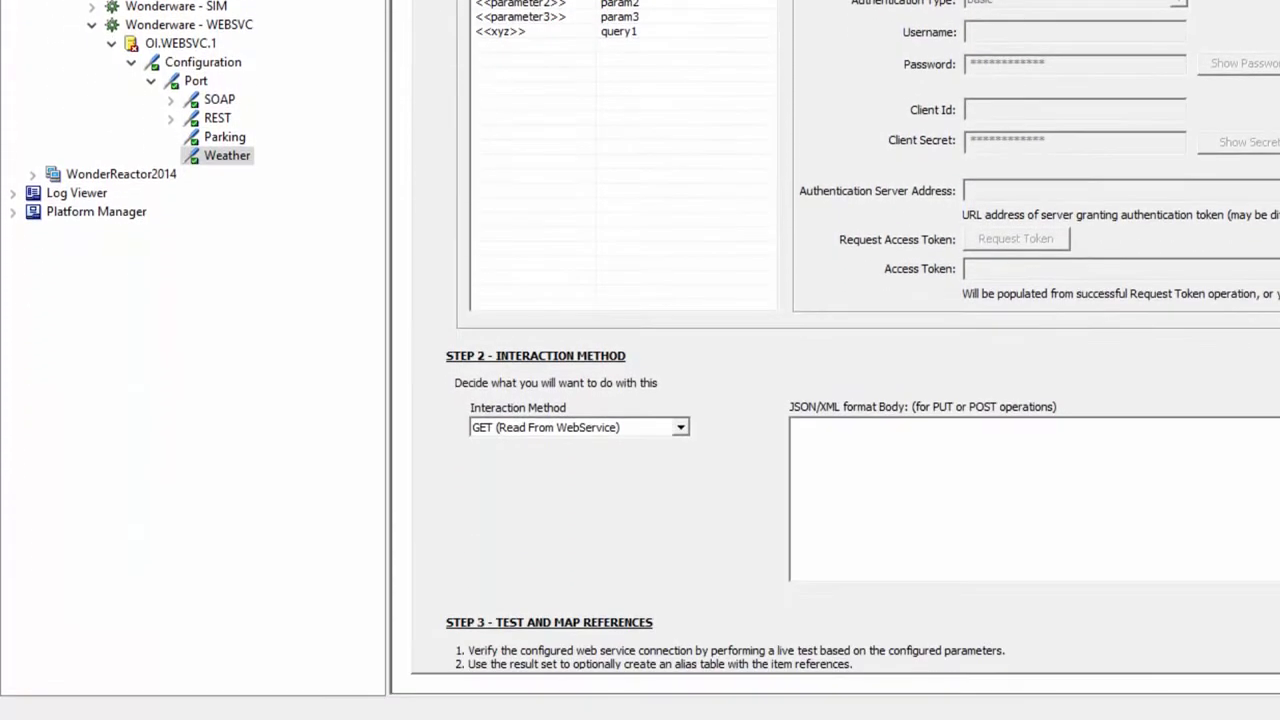
# Step: Test the Weather sample address (10 items, code 200 OK) and inspect the <<parameter2>> result
pyautogui.scroll(-6, 845, 340)
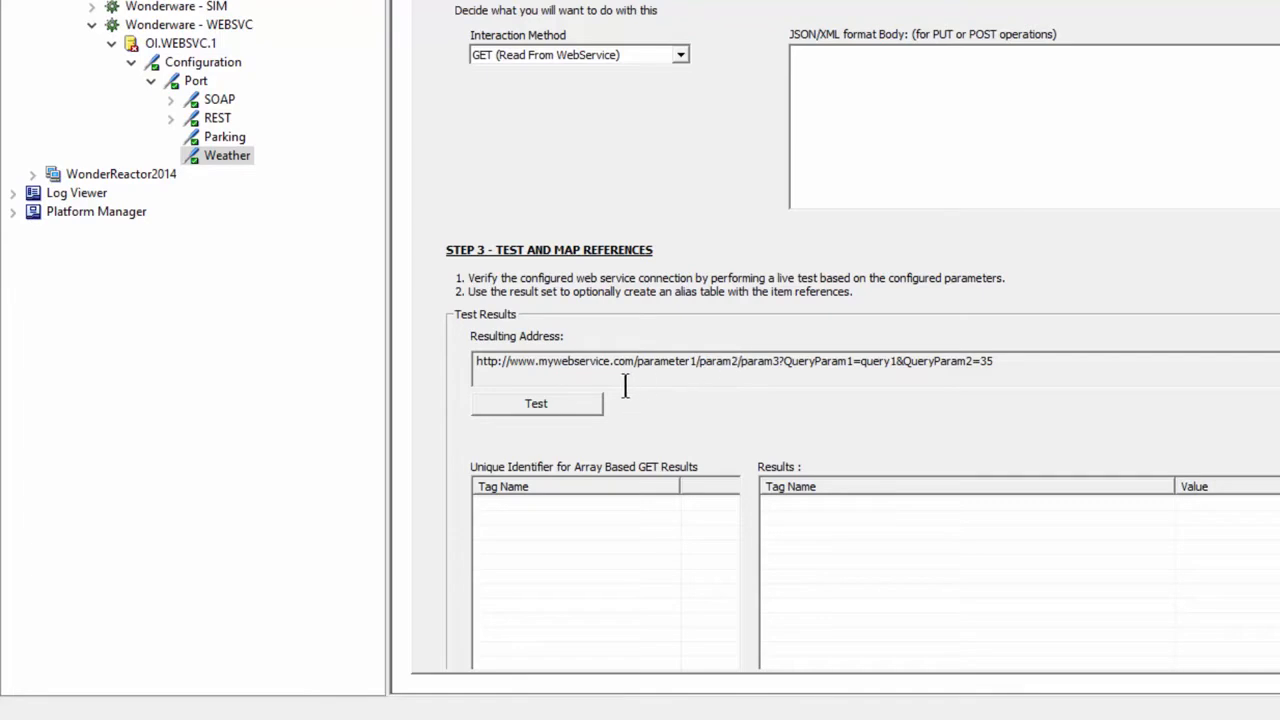
pyautogui.click(571, 400)
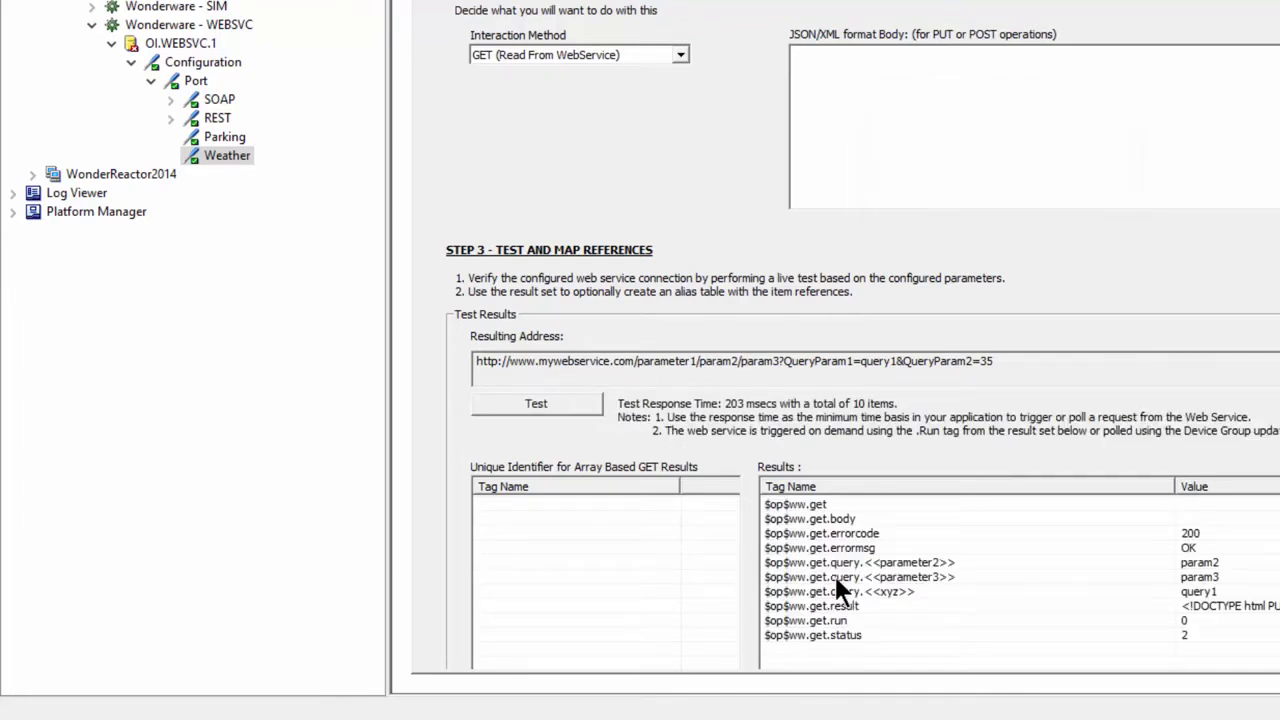
pyautogui.click(846, 562)
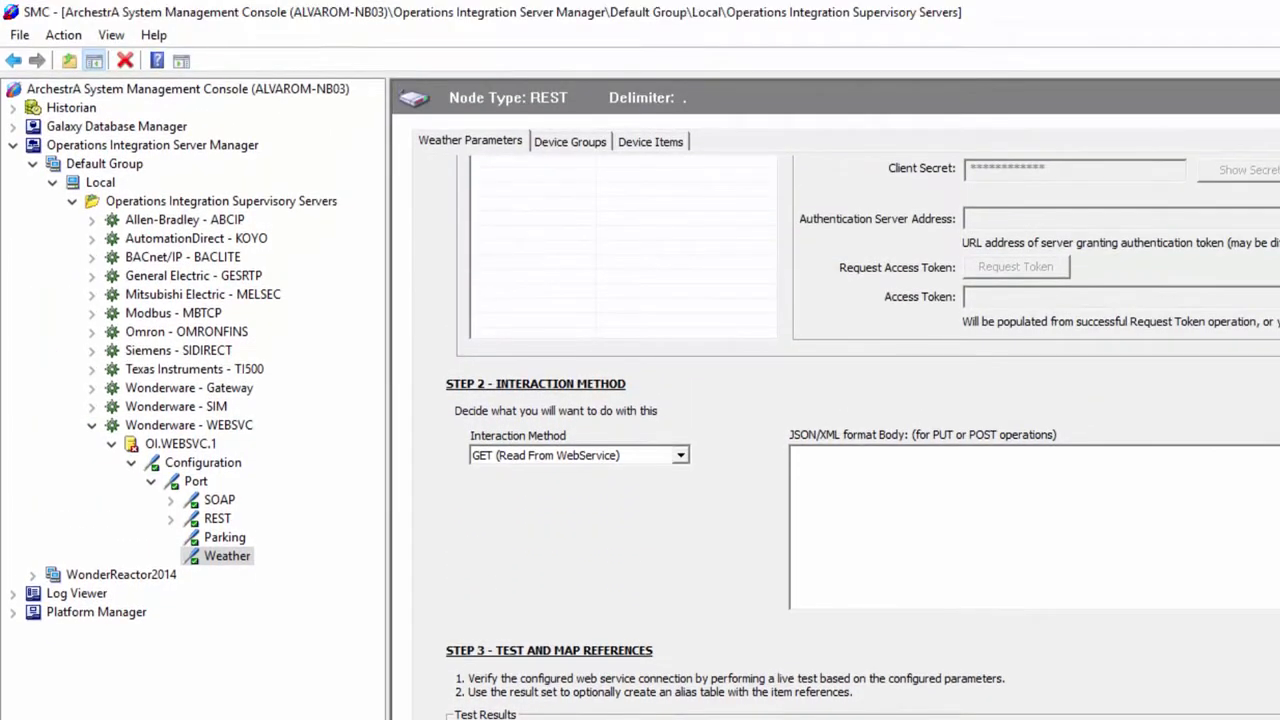
# Step: Replace the Weather address with the OpenWeatherMap London URL, analyze it, and test it (32 items)
pyautogui.scroll(5, 1143, 316)
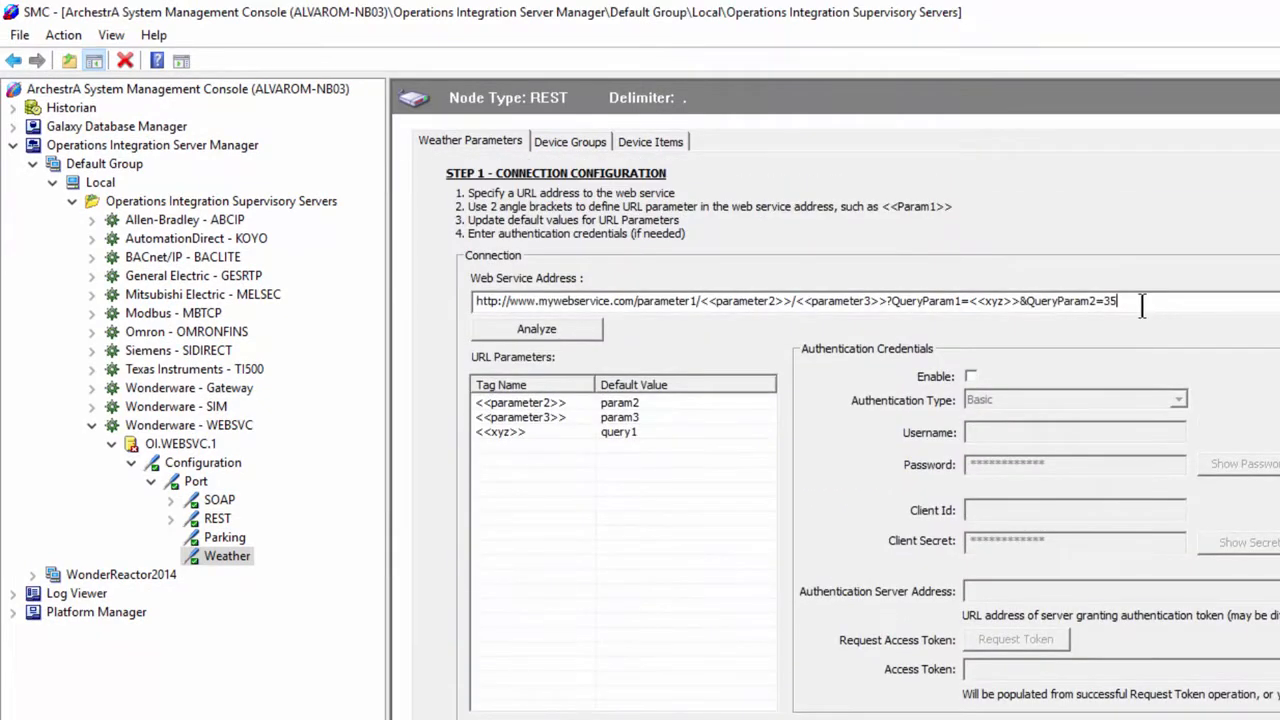
pyautogui.moveTo(1141, 301); pyautogui.dragTo(346, 313)
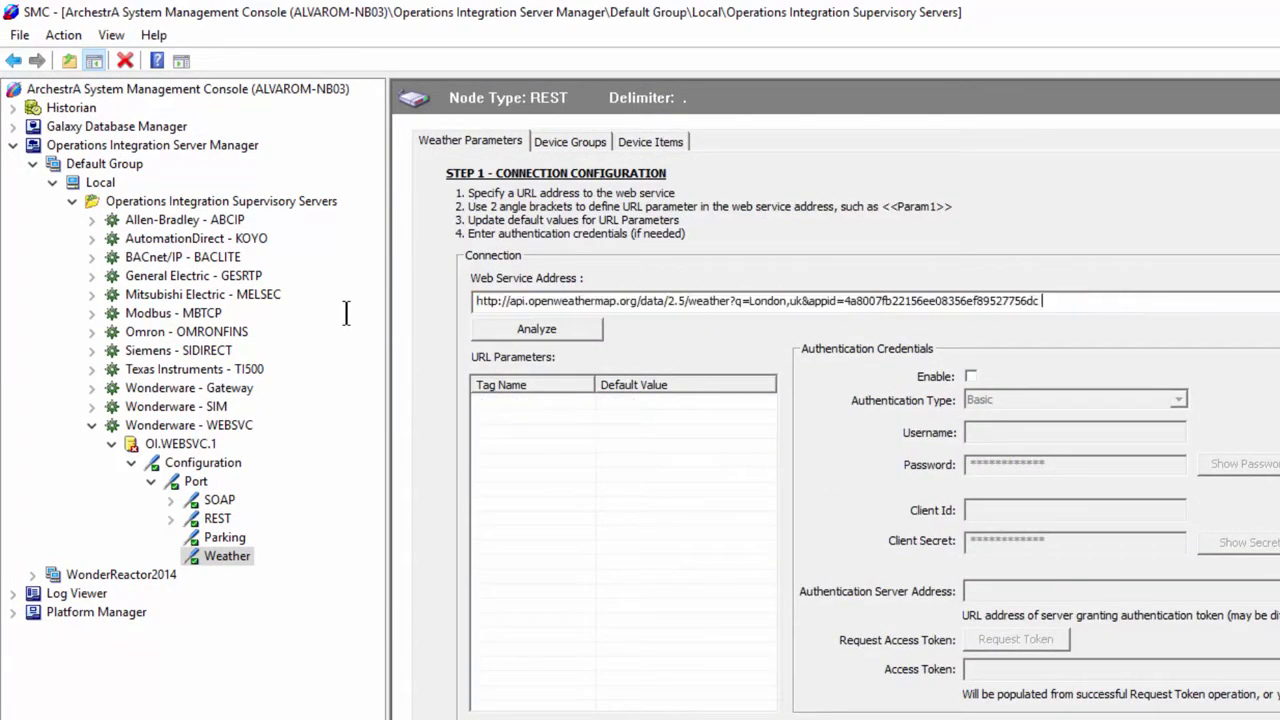
pyautogui.click(548, 328)
pyautogui.moveTo(787, 300); pyautogui.dragTo(750, 301)
pyautogui.scroll(-10, 518, 540)
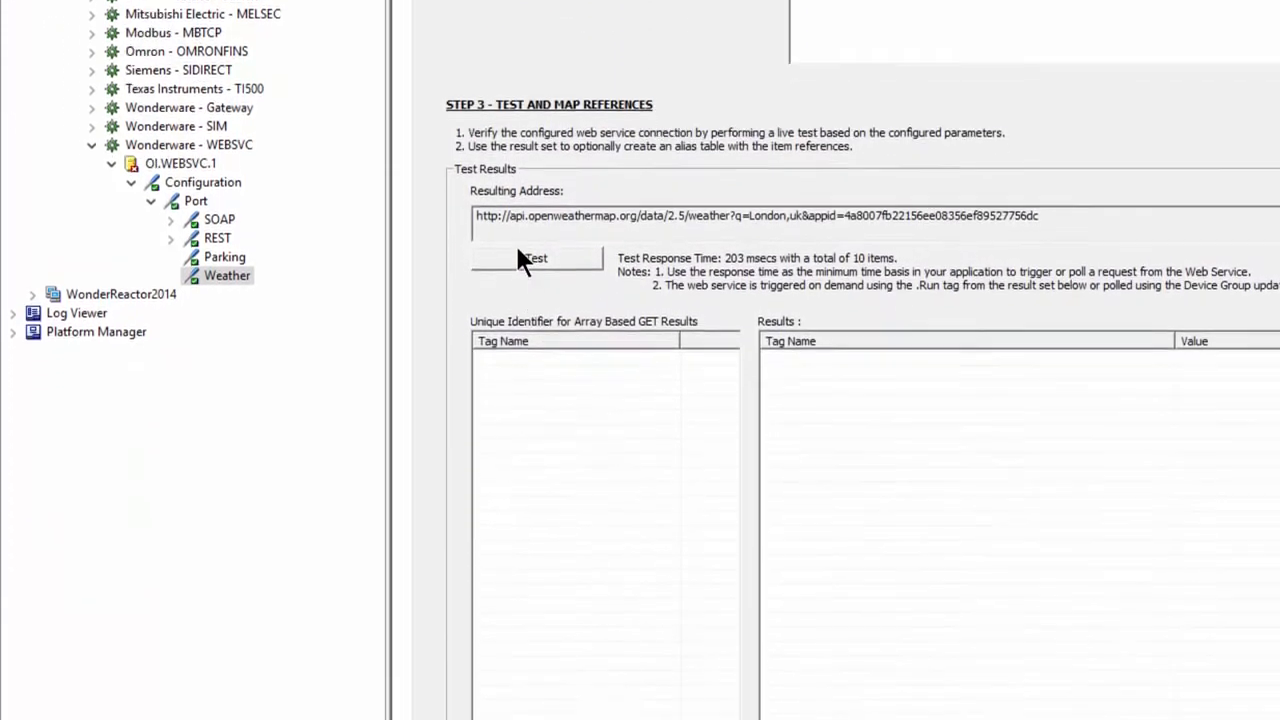
pyautogui.click(520, 257)
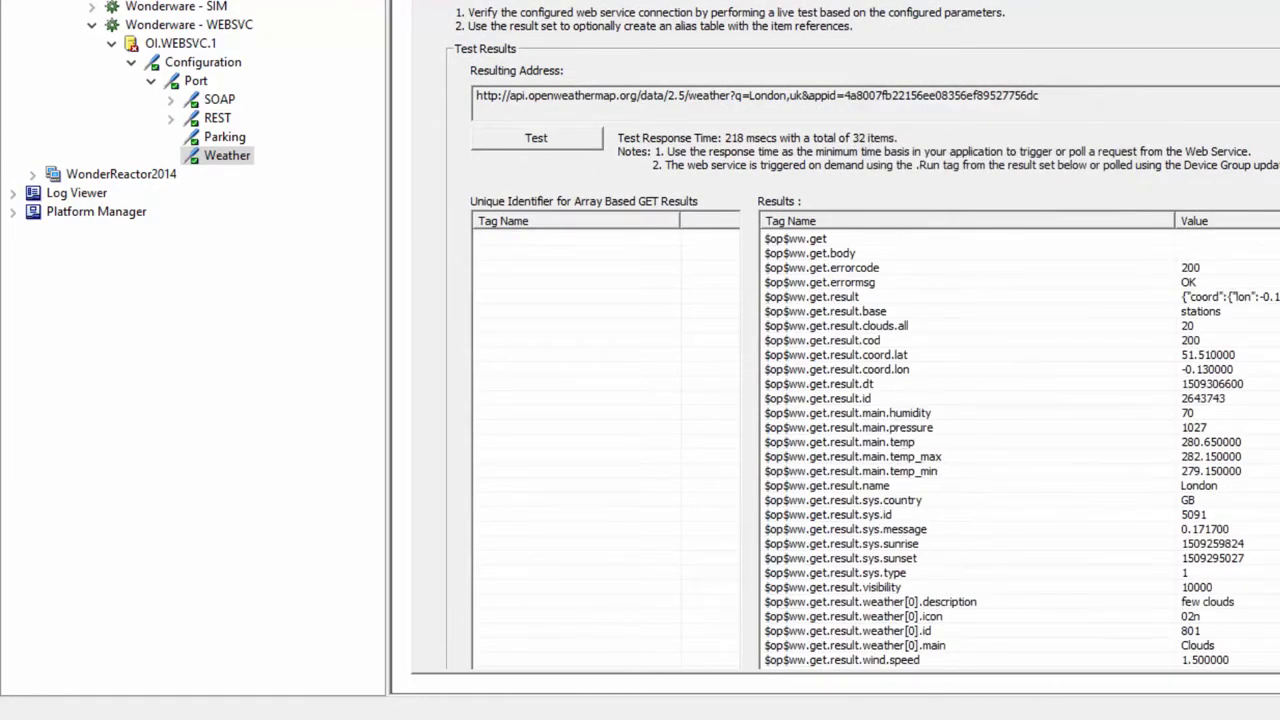
pyautogui.scroll(10, 845, 340)
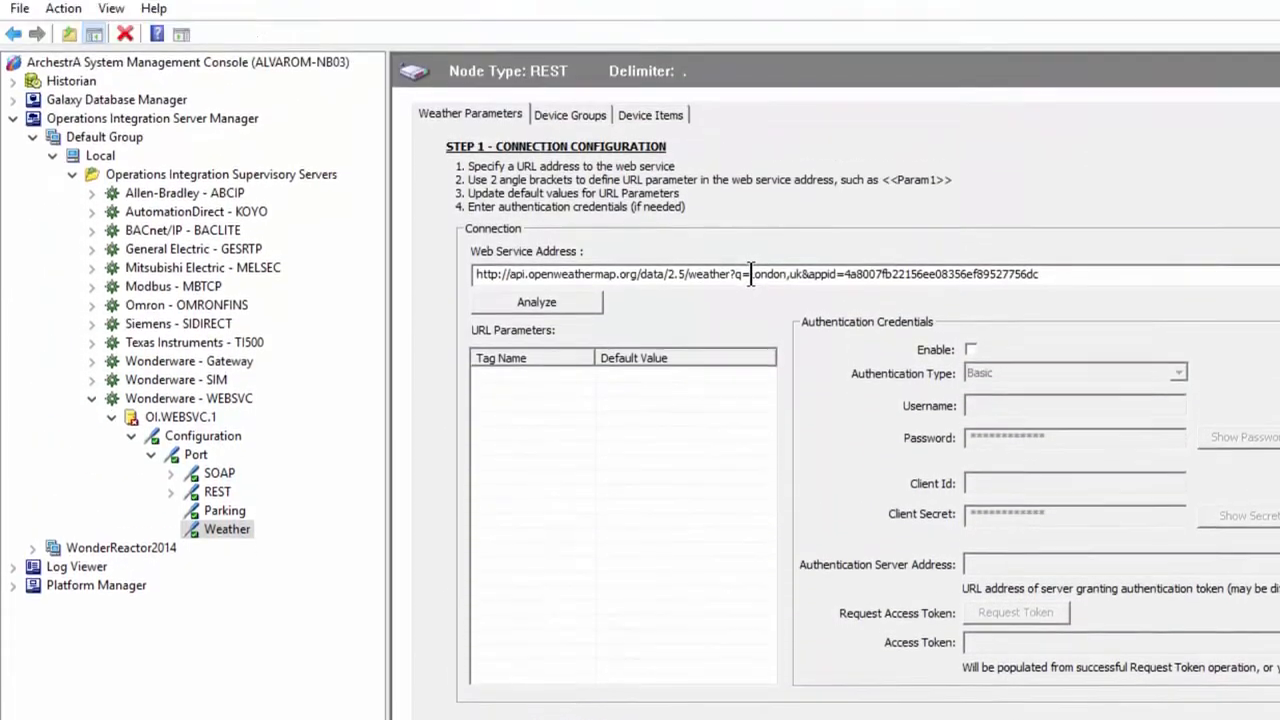
# Step: Replace London with a <<City>> URL parameter and give it the default value Los Angeles
pyautogui.moveTo(752, 301); pyautogui.dragTo(786, 301)
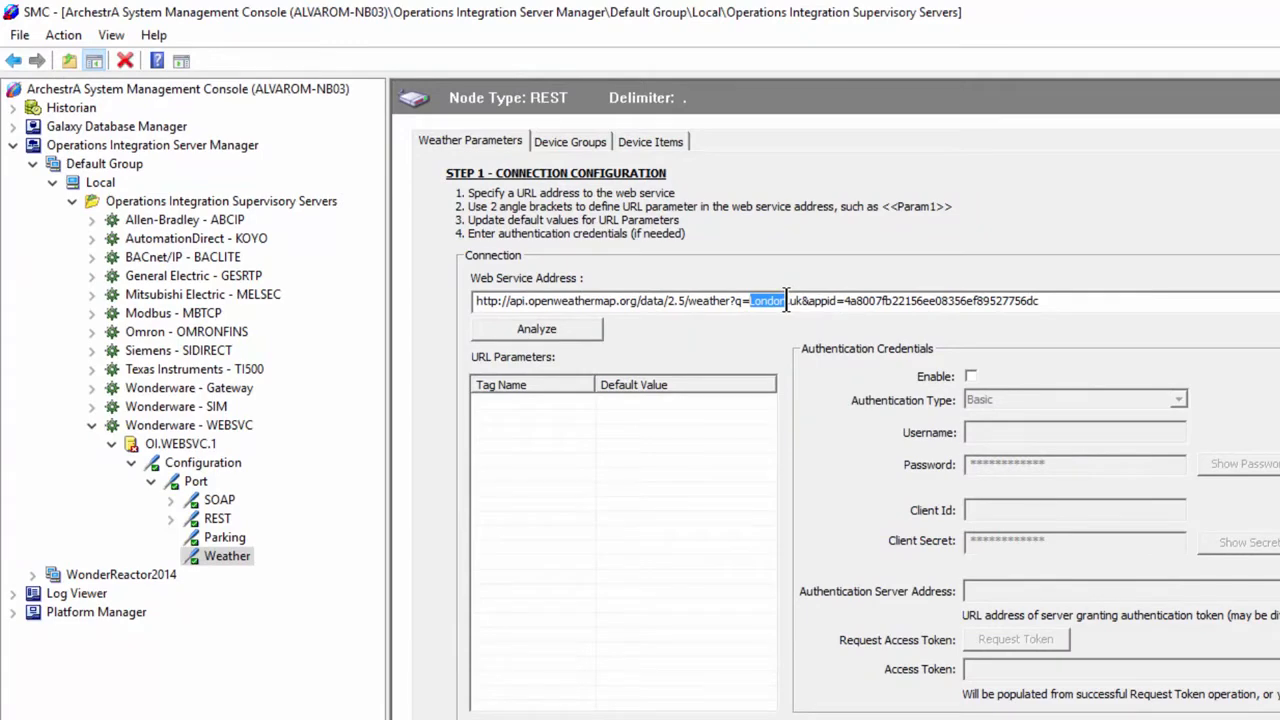
pyautogui.write('<<')
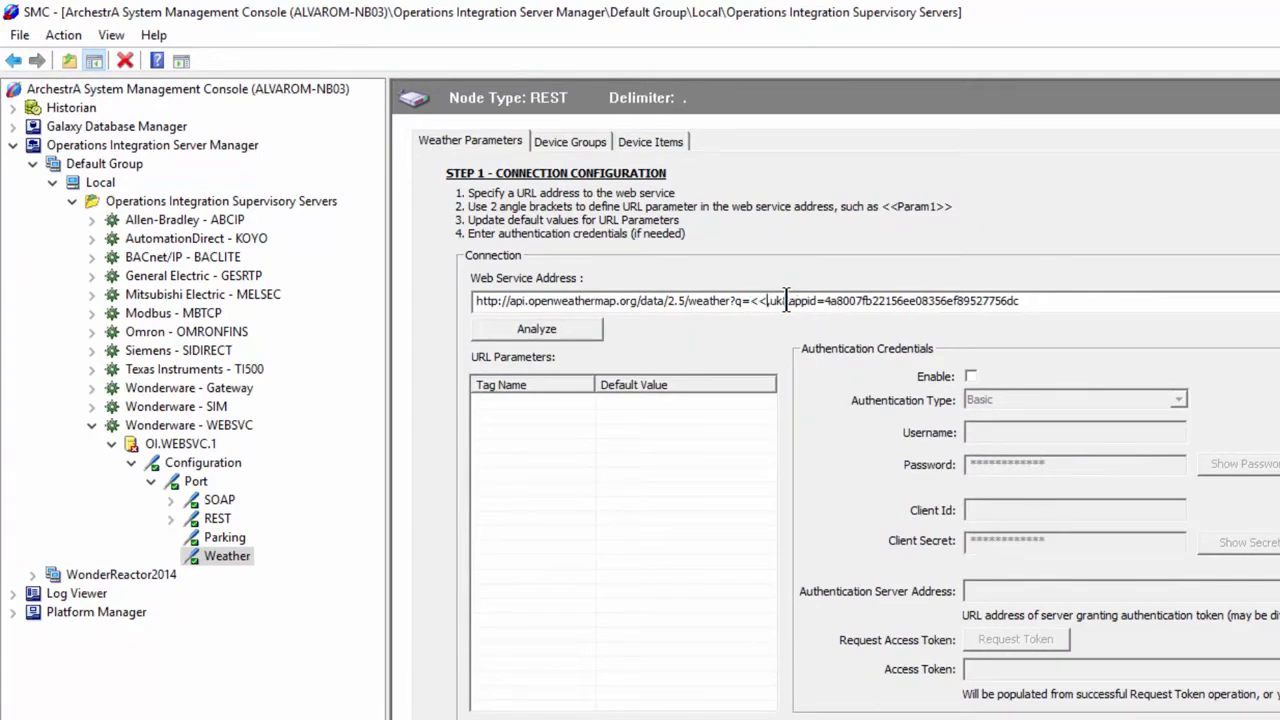
pyautogui.write('>>')
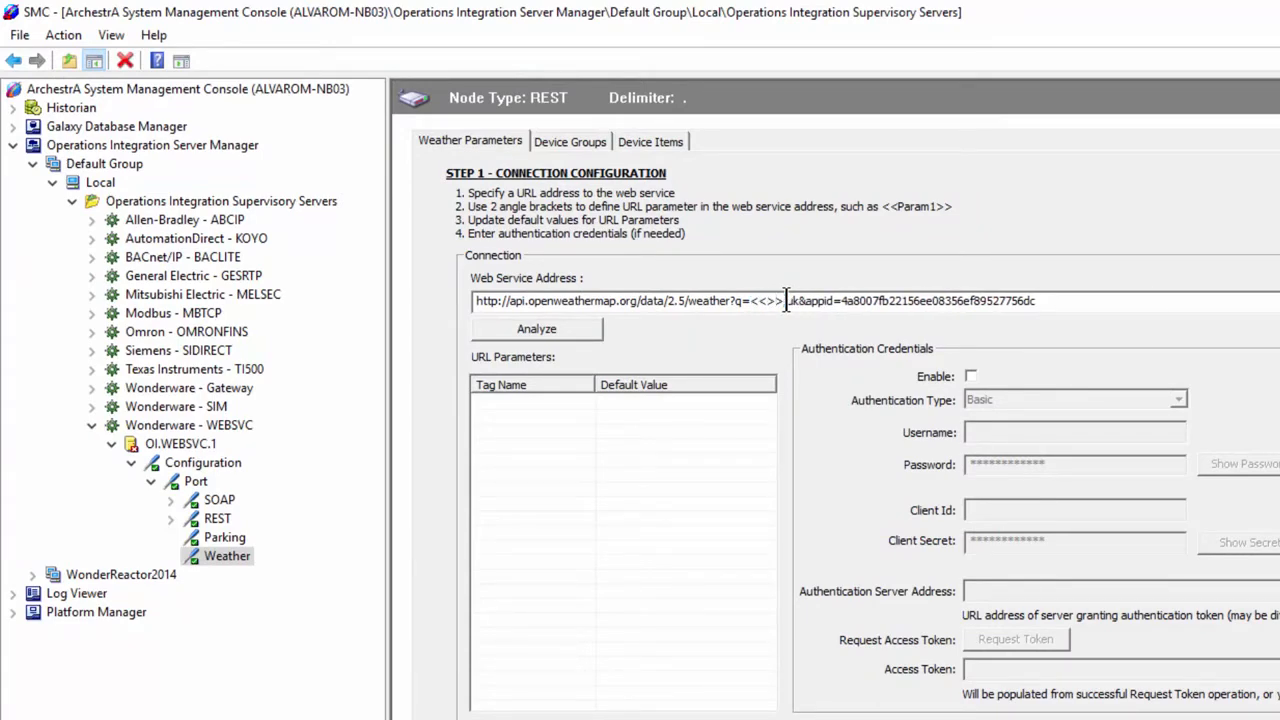
pyautogui.press('Left')
pyautogui.press('Left')
pyautogui.write('City')
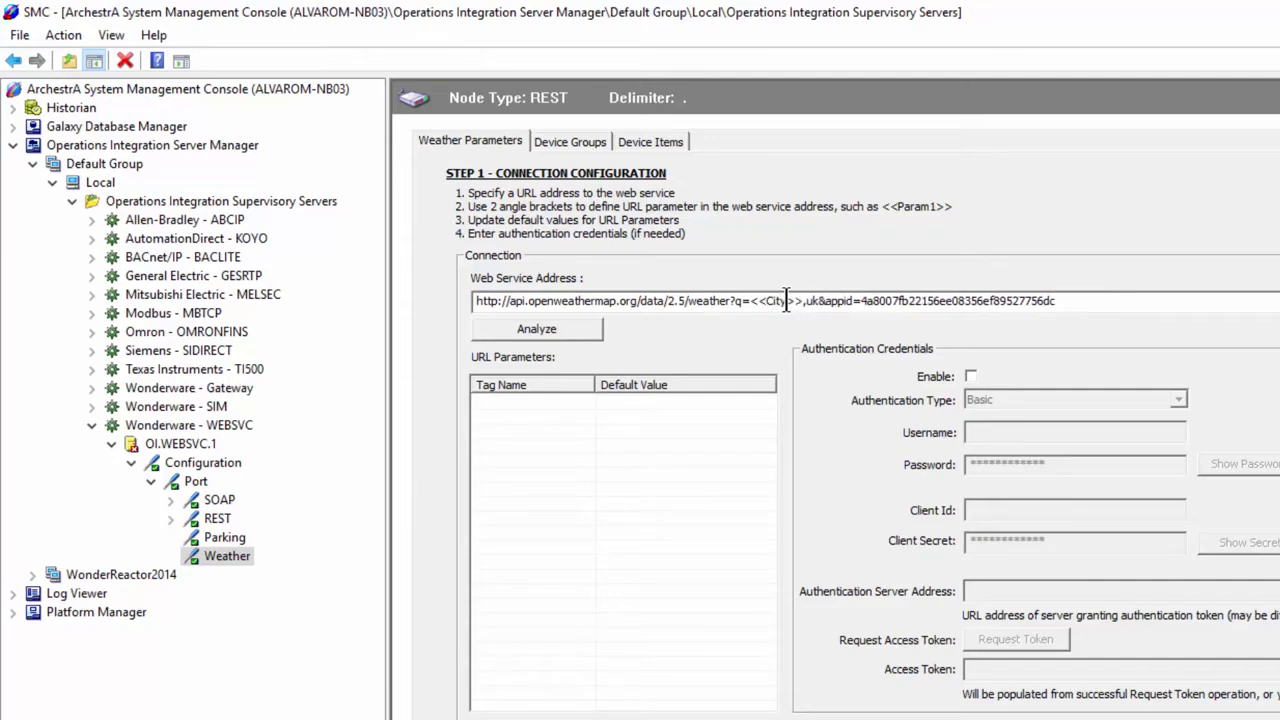
pyautogui.click(505, 325)
pyautogui.write('Los Ang')
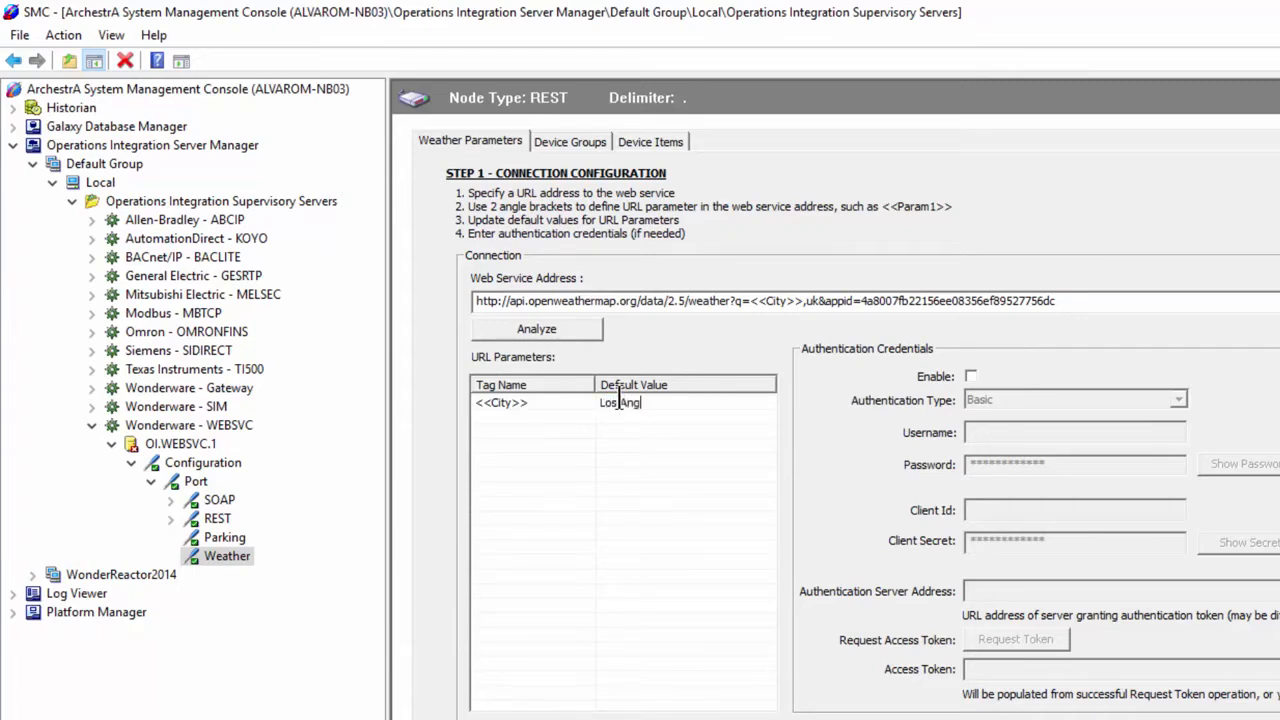
pyautogui.write('eles')
# Step: Test the Weather connection for Los Angeles (34 items) and check the city query value
pyautogui.scroll(-10, 867, 400)
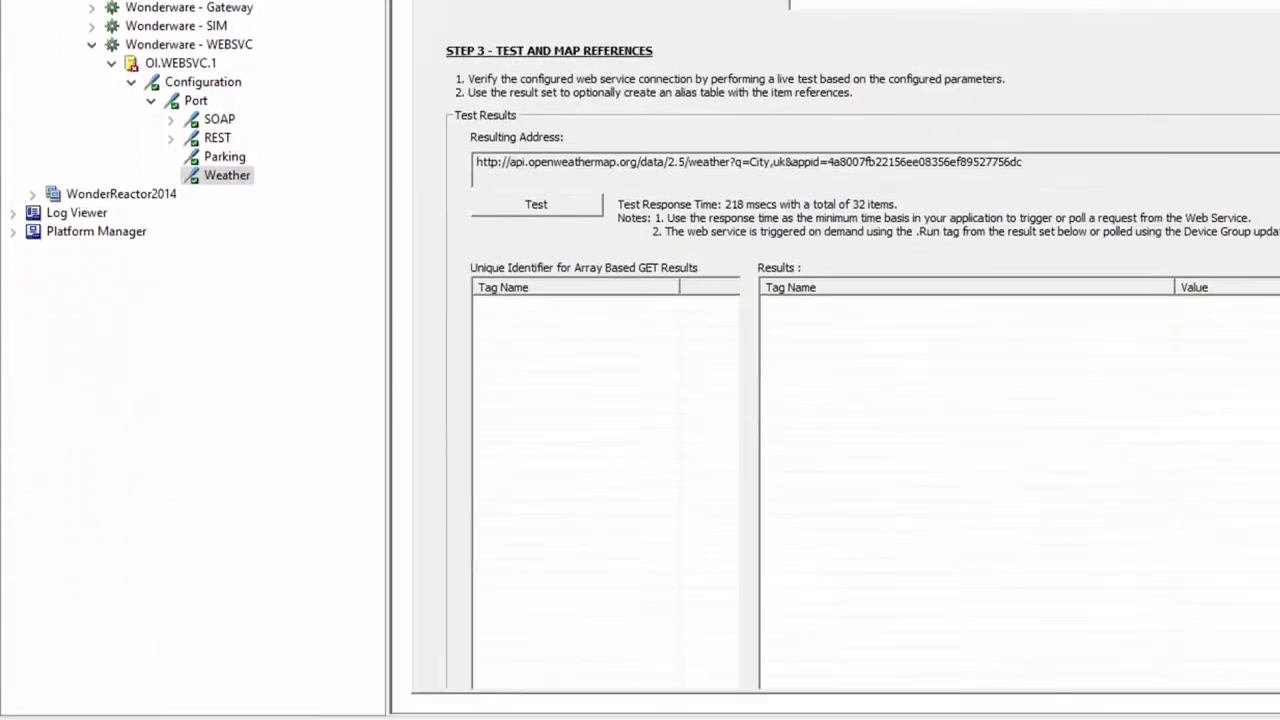
pyautogui.click(532, 177)
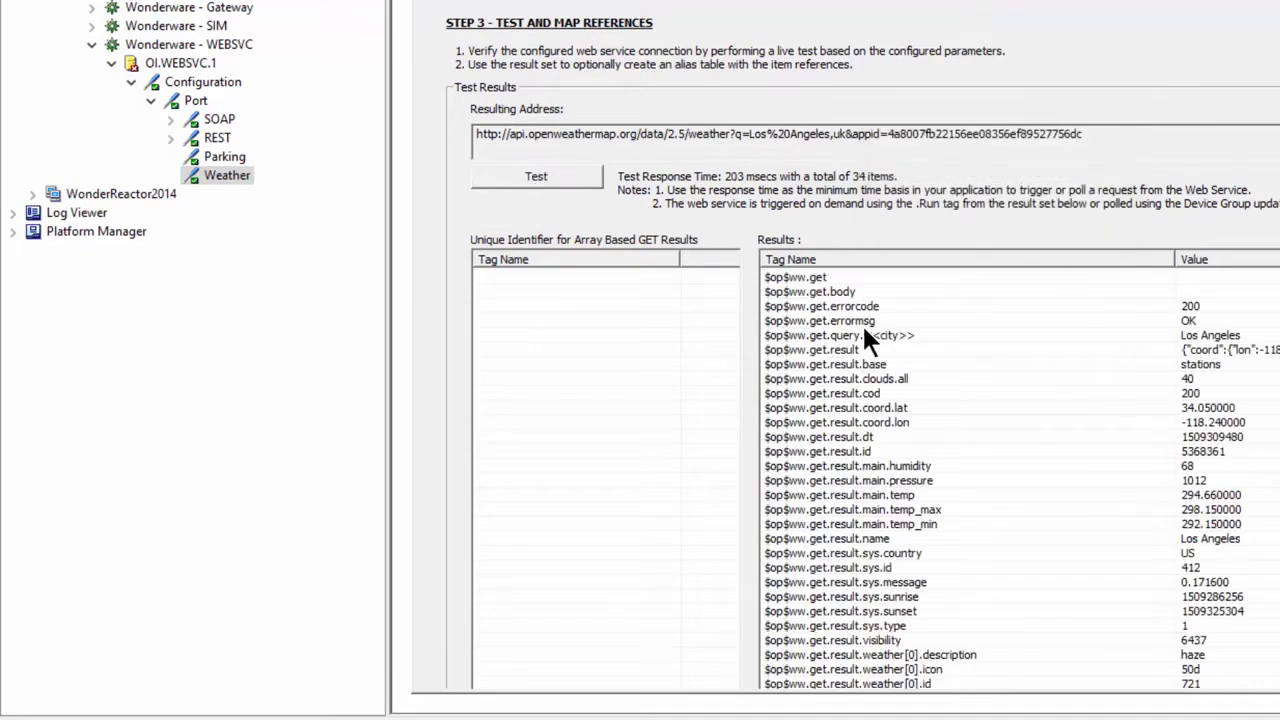
pyautogui.click(876, 336)
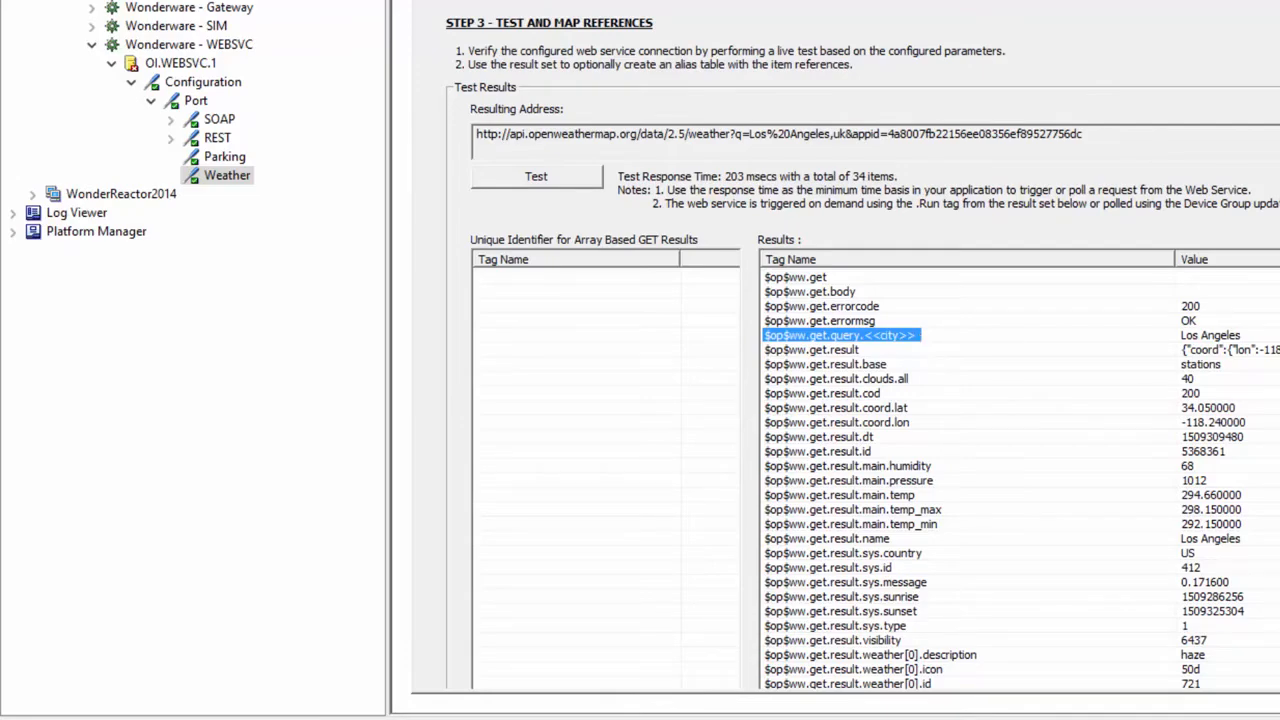
pyautogui.scroll(6, 850, 400)
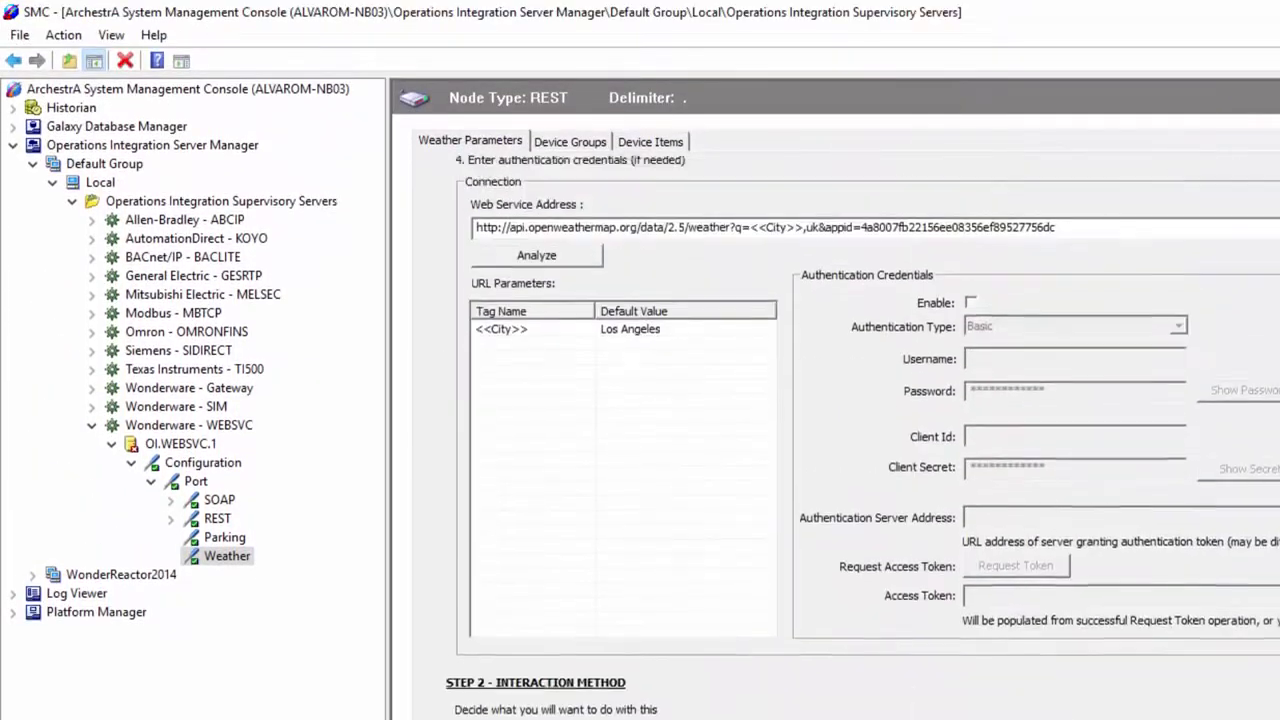
pyautogui.scroll(1, 835, 400)
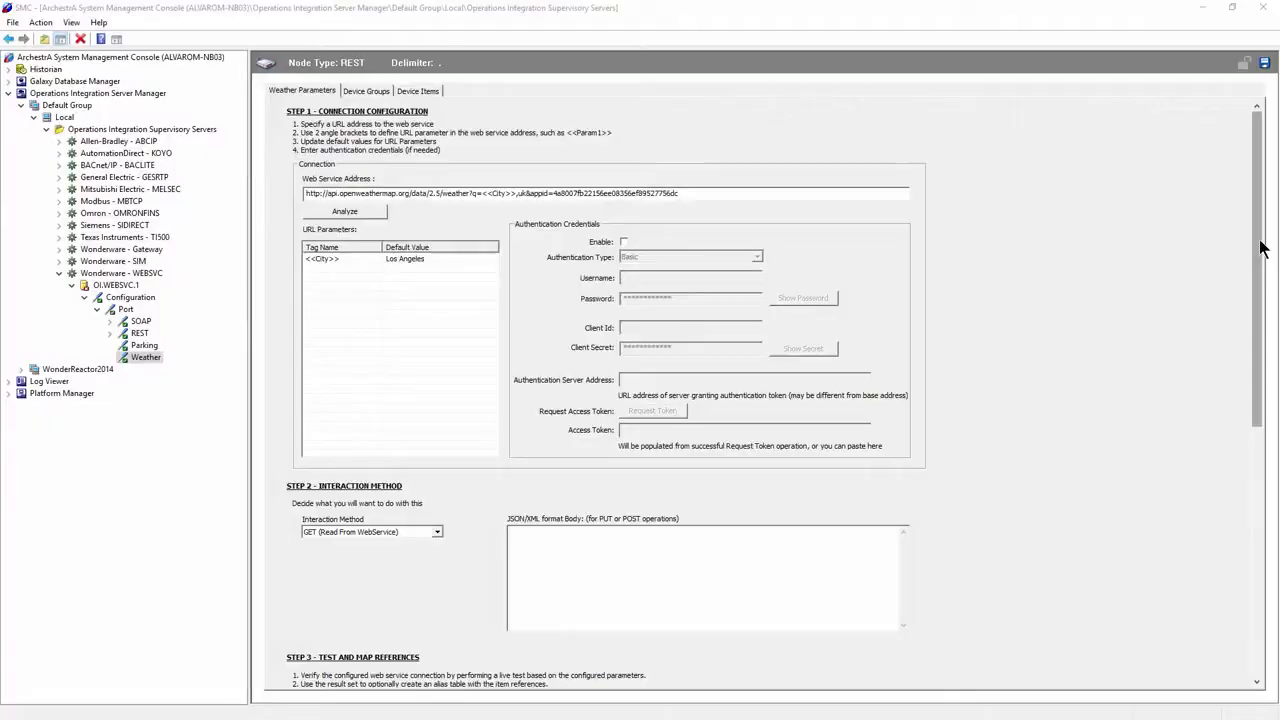
# Step: Scroll the Weather test results down to the Step 3 list ending with get.status
pyautogui.moveTo(1260, 249); pyautogui.dragTo(1234, 514)
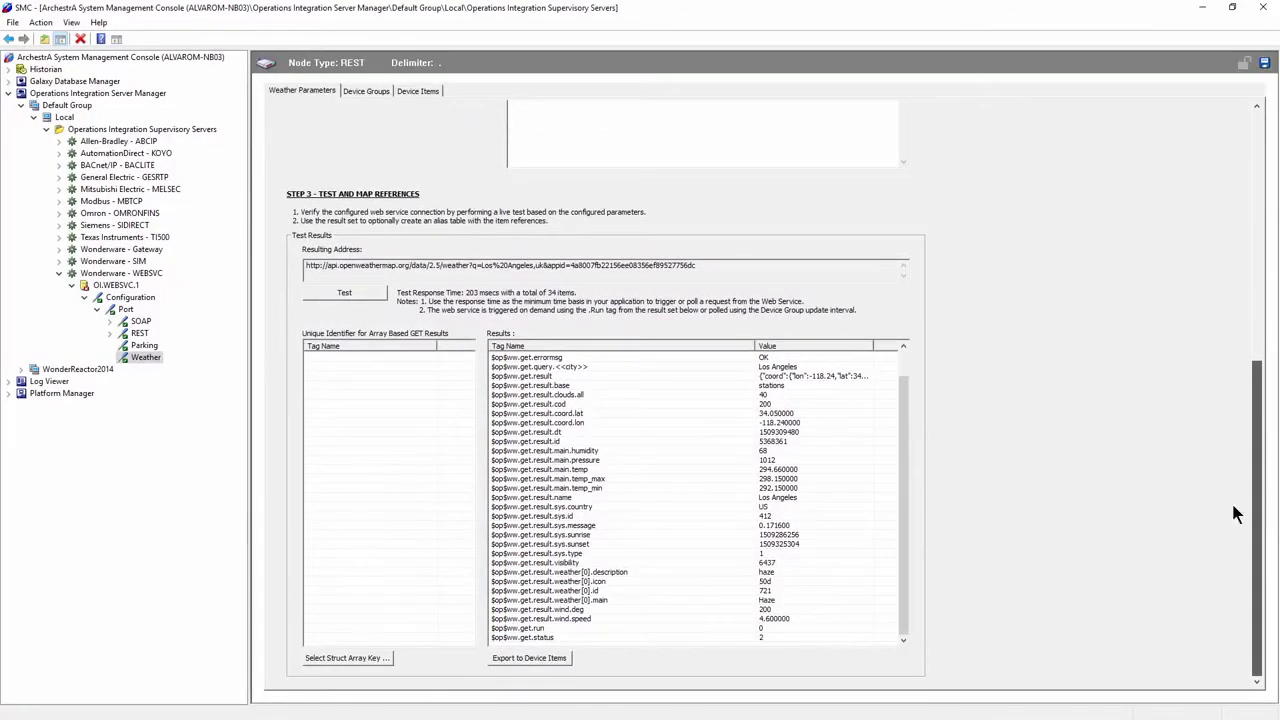
# Step: Inspect the Weather result rows coord.lon, result.dt, result.id and main.humidity
pyautogui.click(536, 421)
pyautogui.click(540, 433)
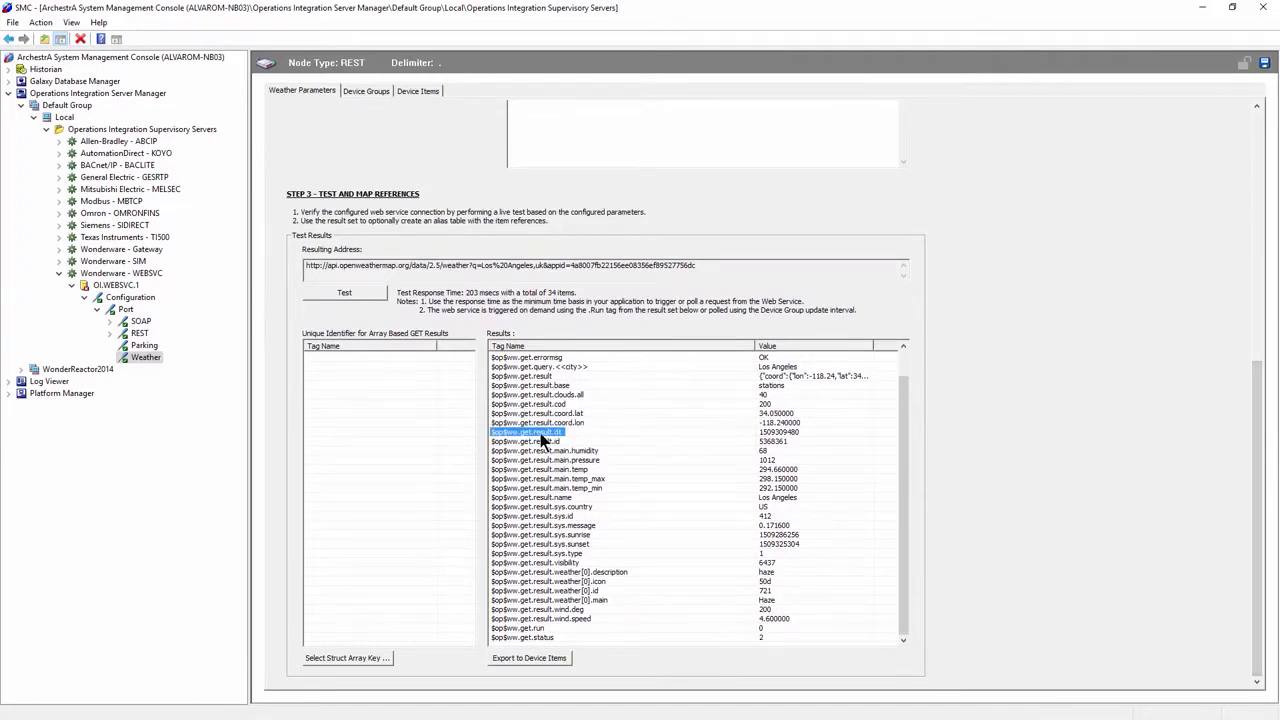
pyautogui.click(537, 440)
pyautogui.click(560, 451)
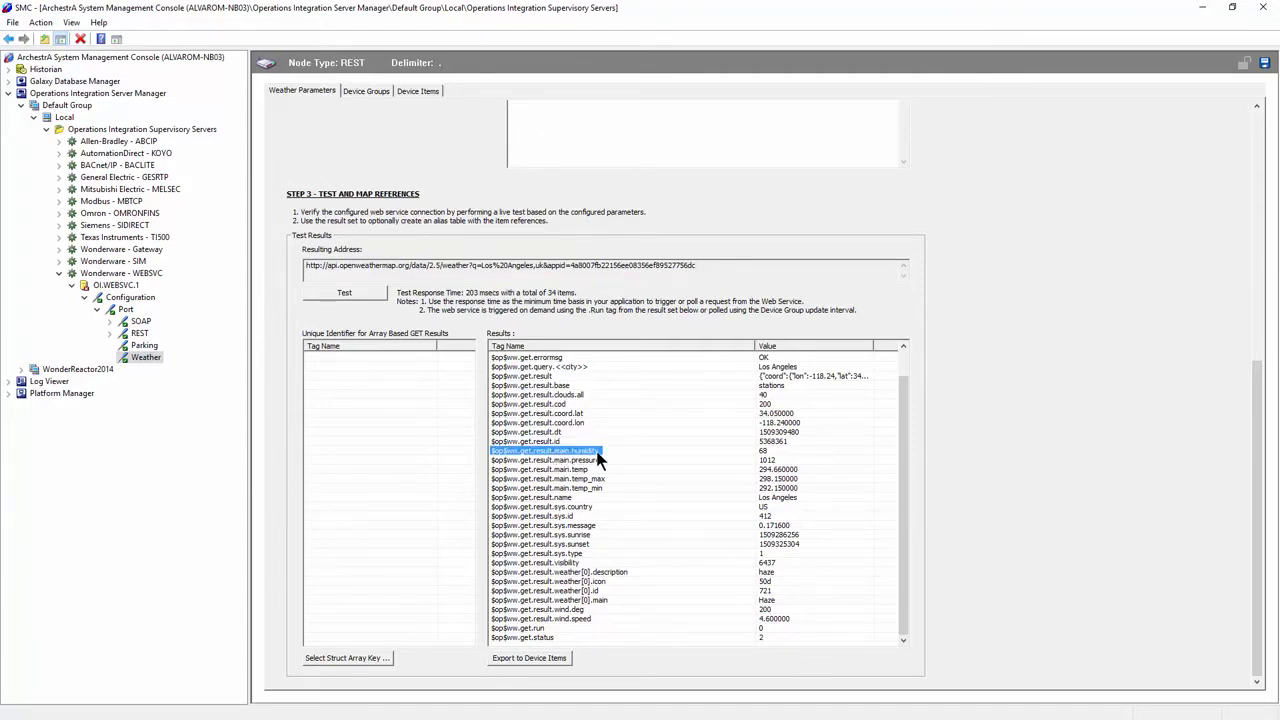
# Step: Export the Los Angeles results into 34 ww.get device items and view them on Device Items
pyautogui.click(416, 93)
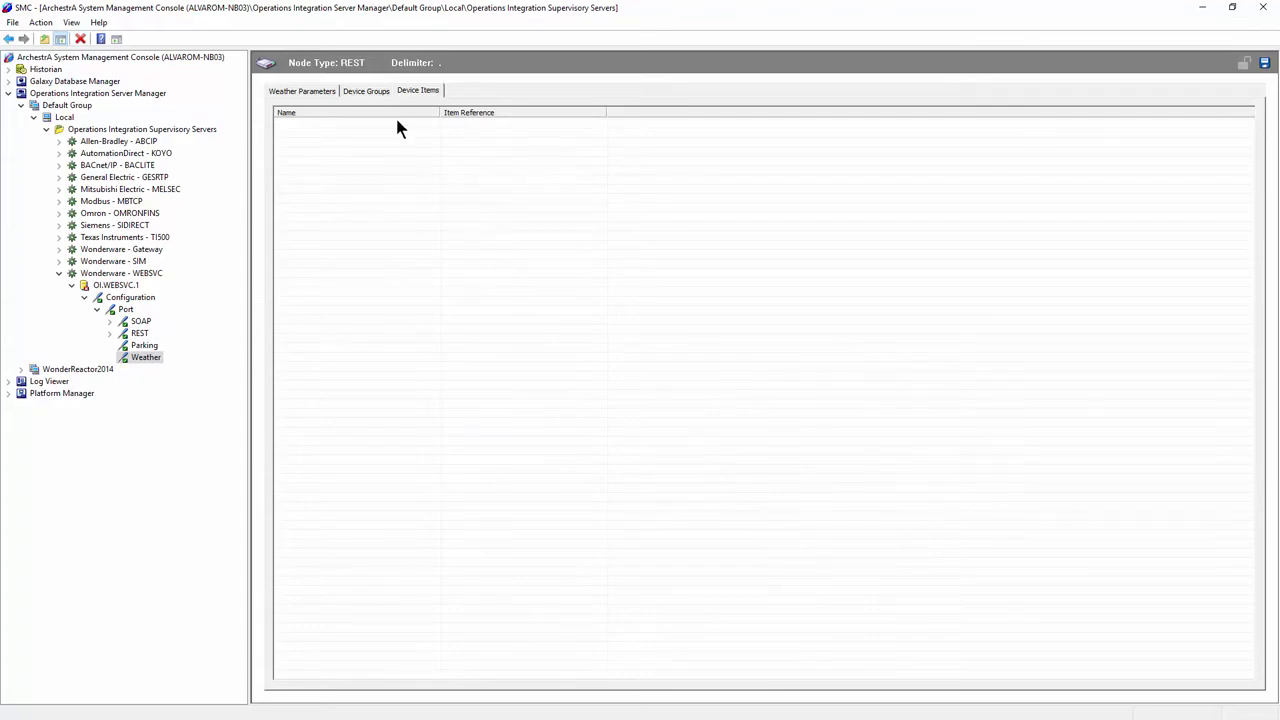
pyautogui.click(305, 92)
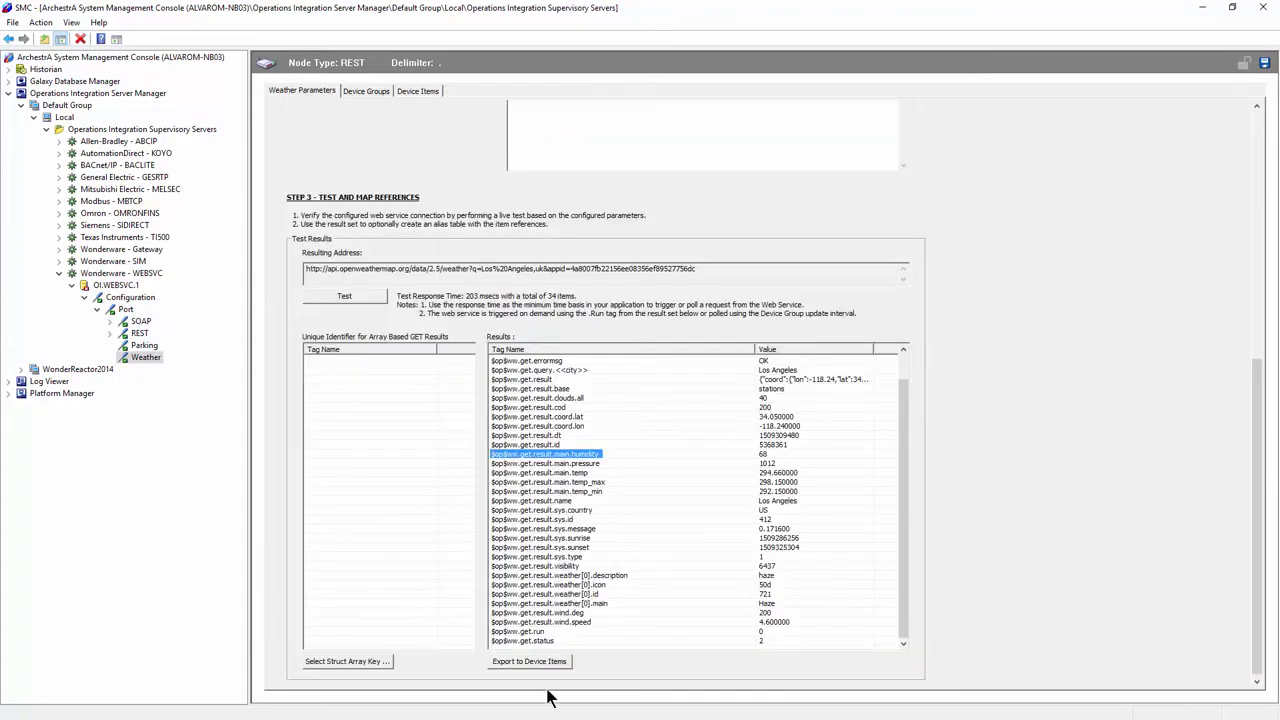
pyautogui.click(531, 659)
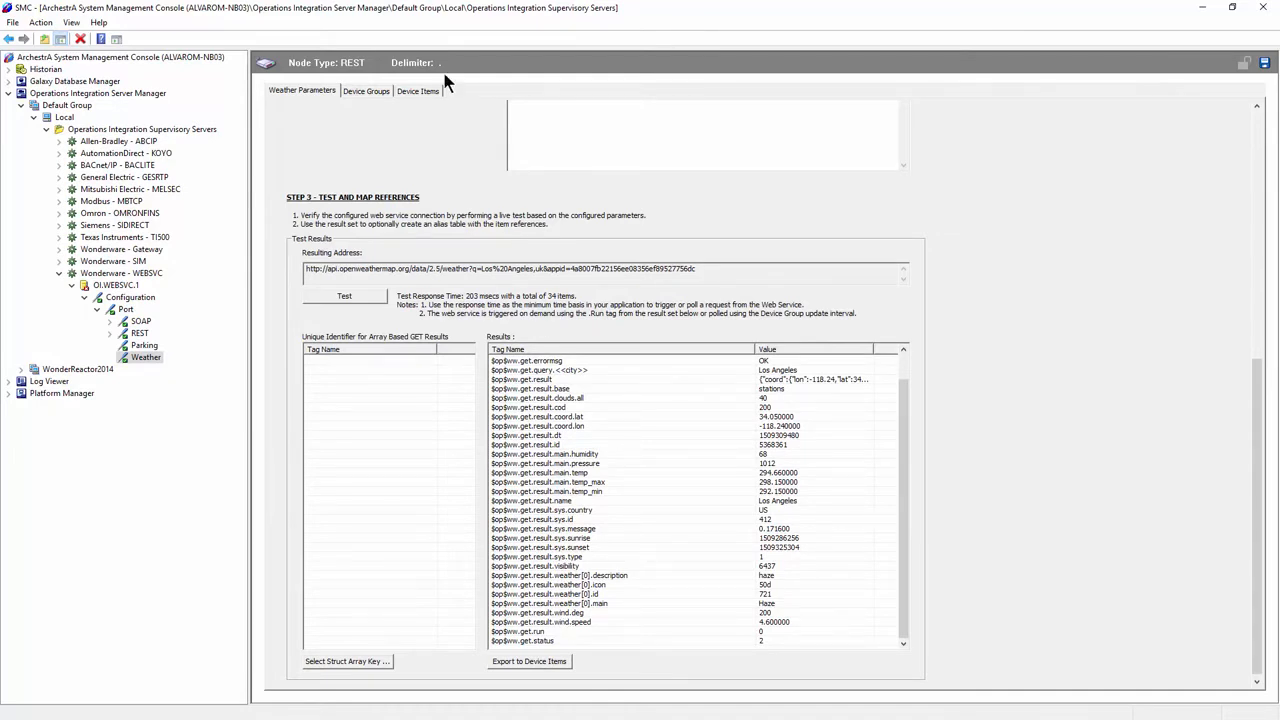
pyautogui.click(420, 91)
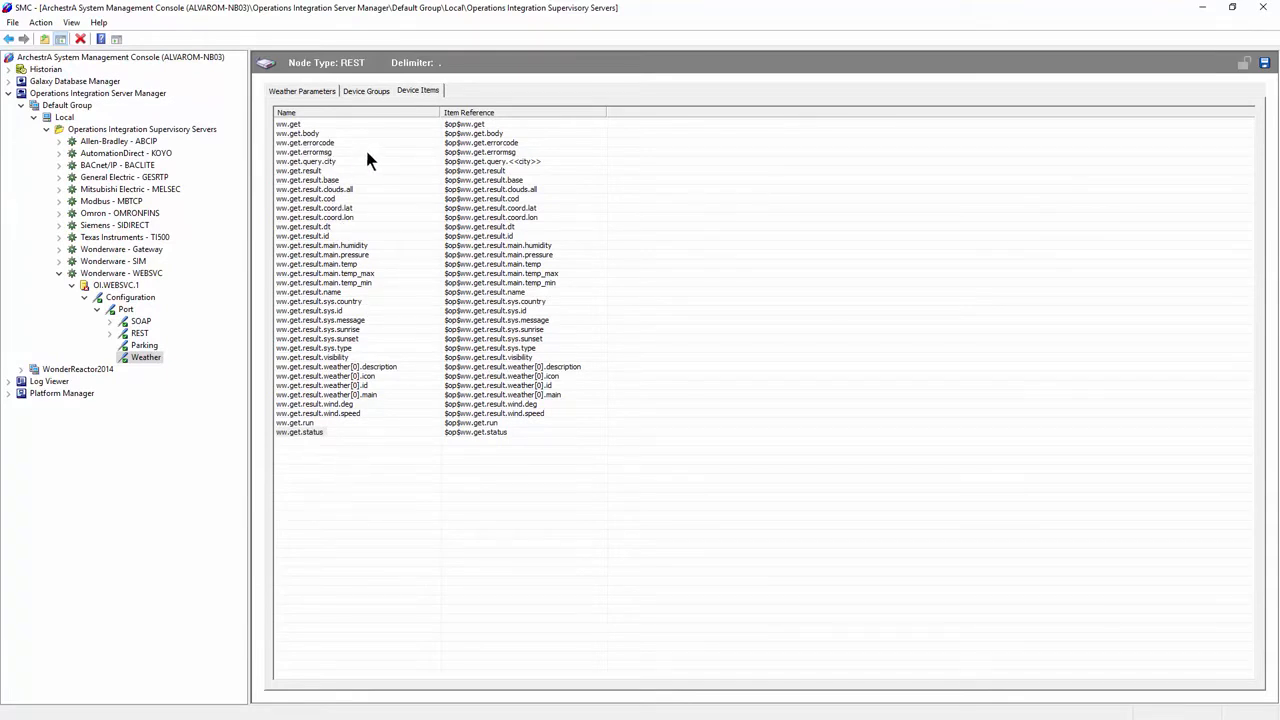
# Step: Rename the main.humidity device item to humidity by deleting its ww.get.result.main. prefix
pyautogui.click(326, 245)
pyautogui.click(337, 245)
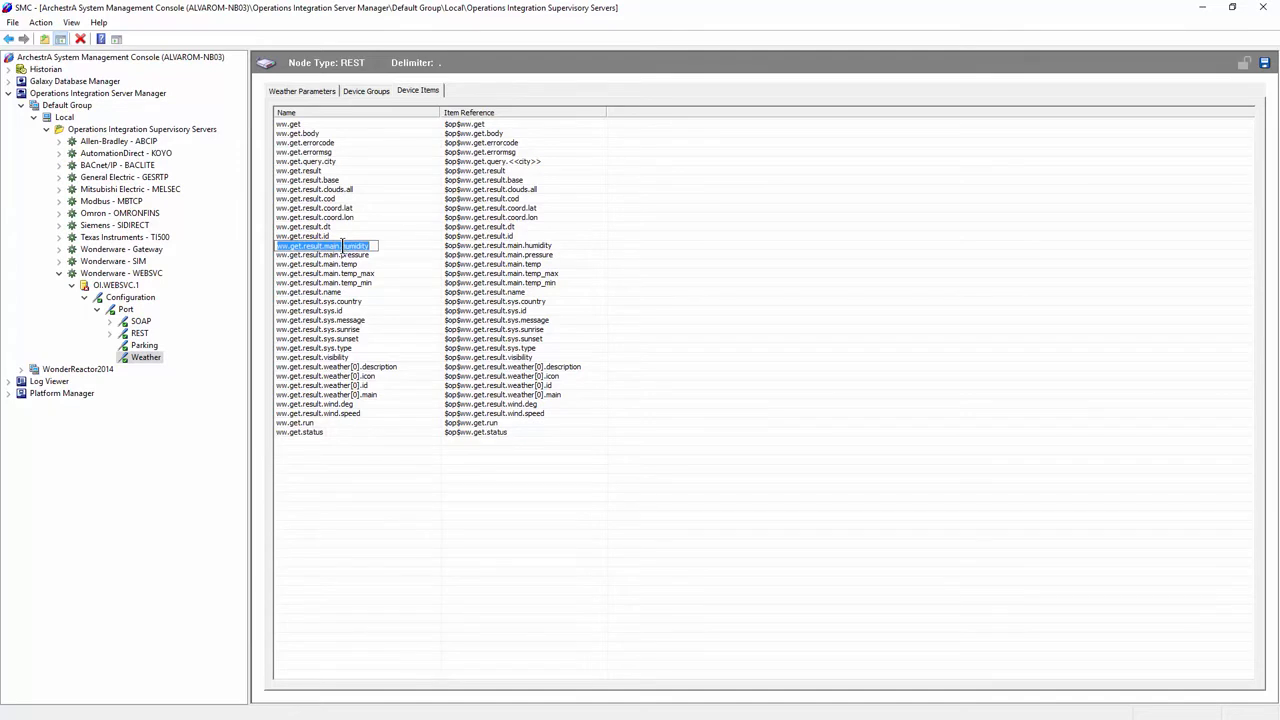
pyautogui.moveTo(343, 247); pyautogui.dragTo(231, 253)
pyautogui.press('Delete')
pyautogui.press('Return')
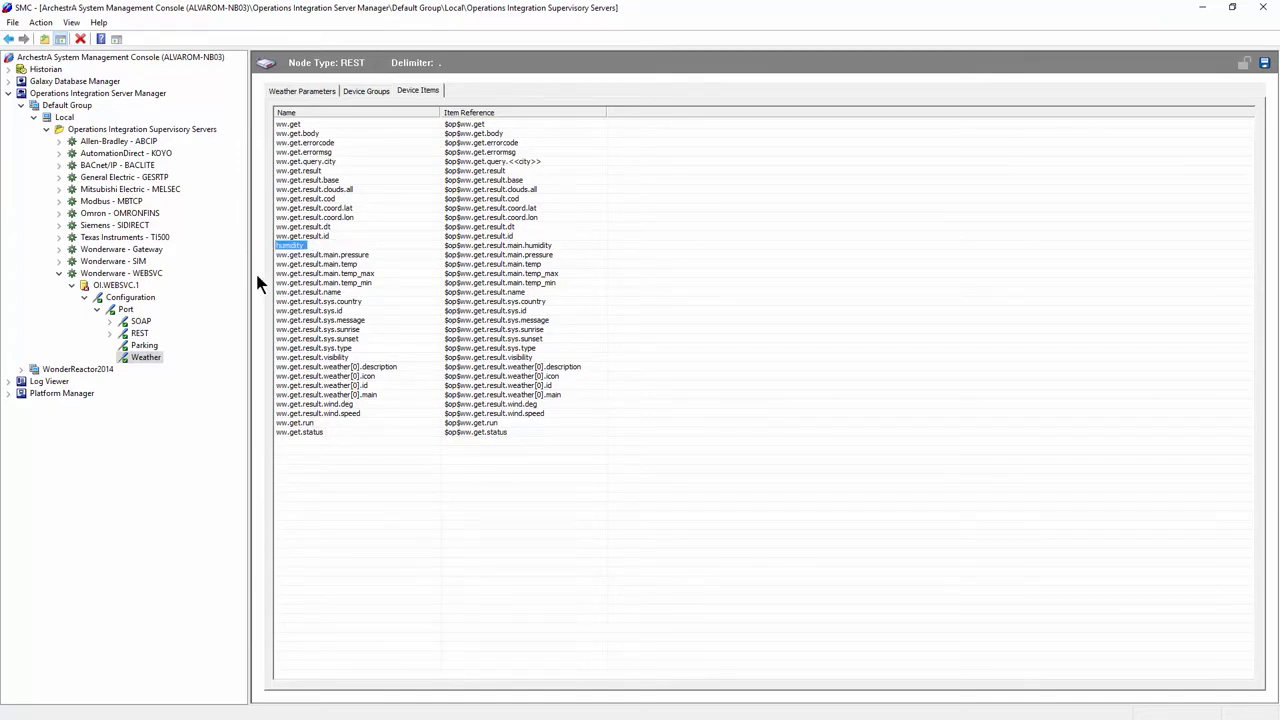
pyautogui.click(320, 255)
pyautogui.click(307, 248)
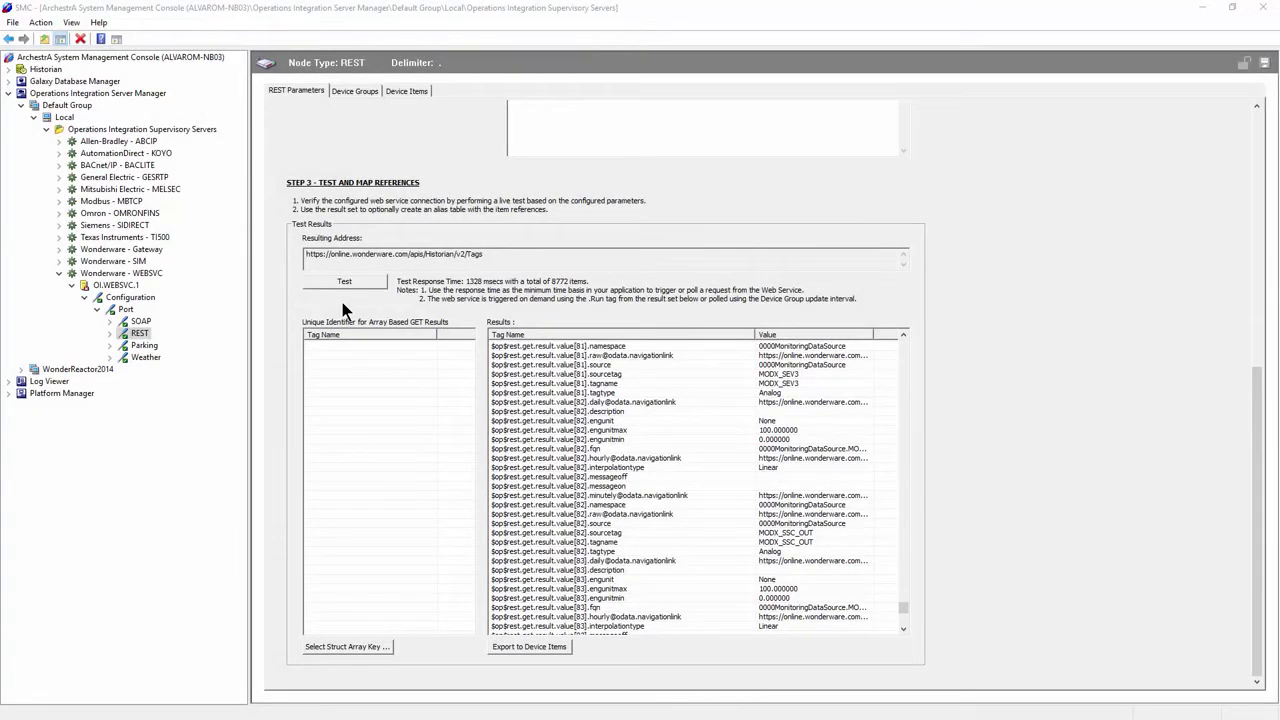
pyautogui.click(547, 400)
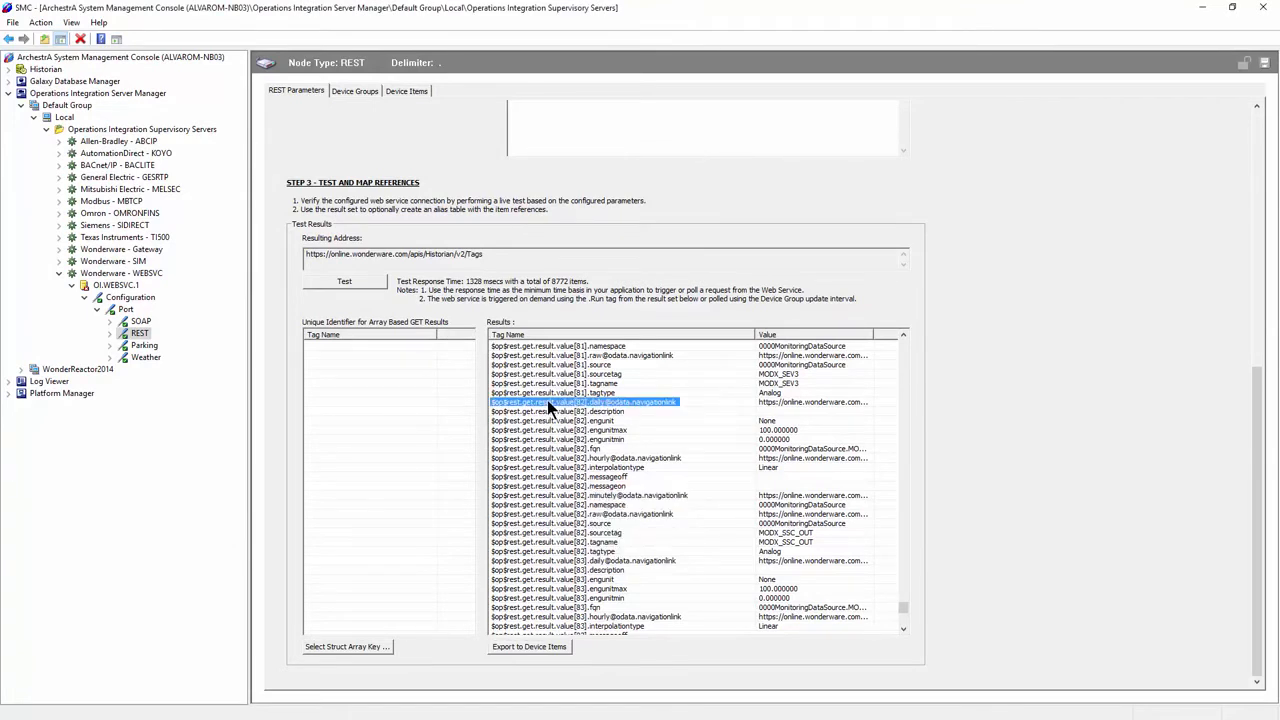
pyautogui.keyDown('shift'); pyautogui.click(563, 551); pyautogui.keyUp('shift')
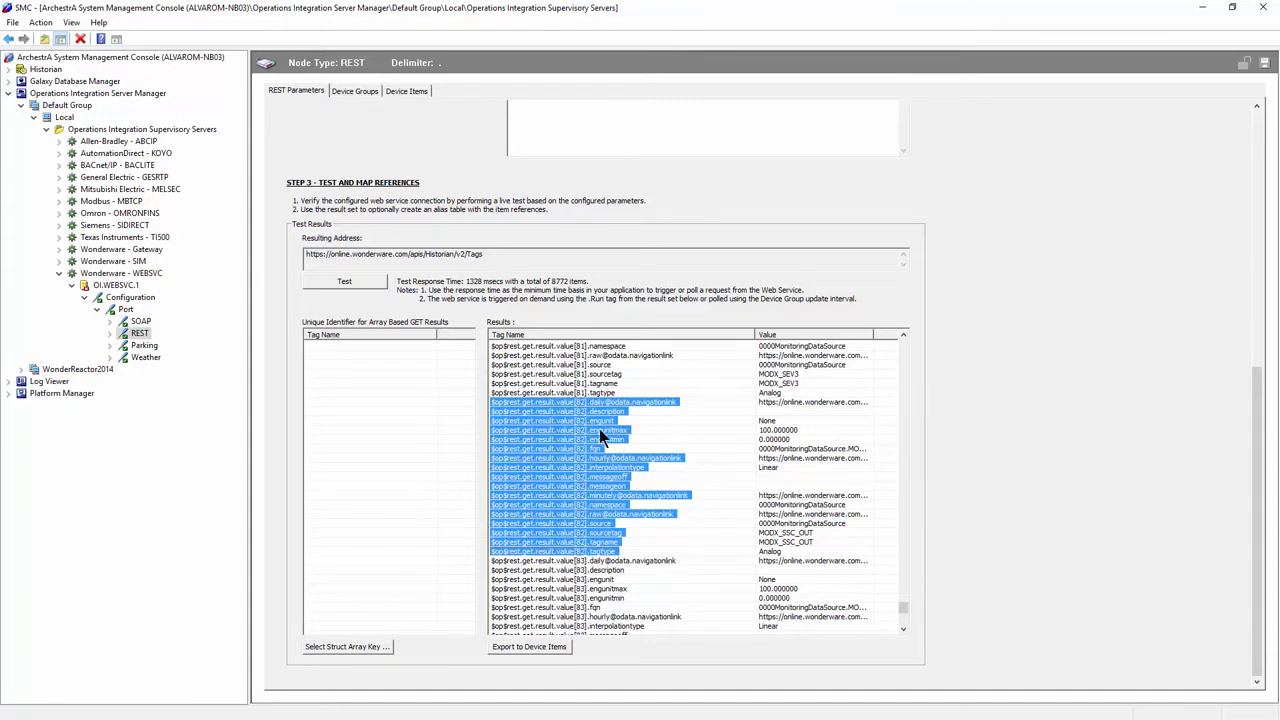
pyautogui.click(600, 543)
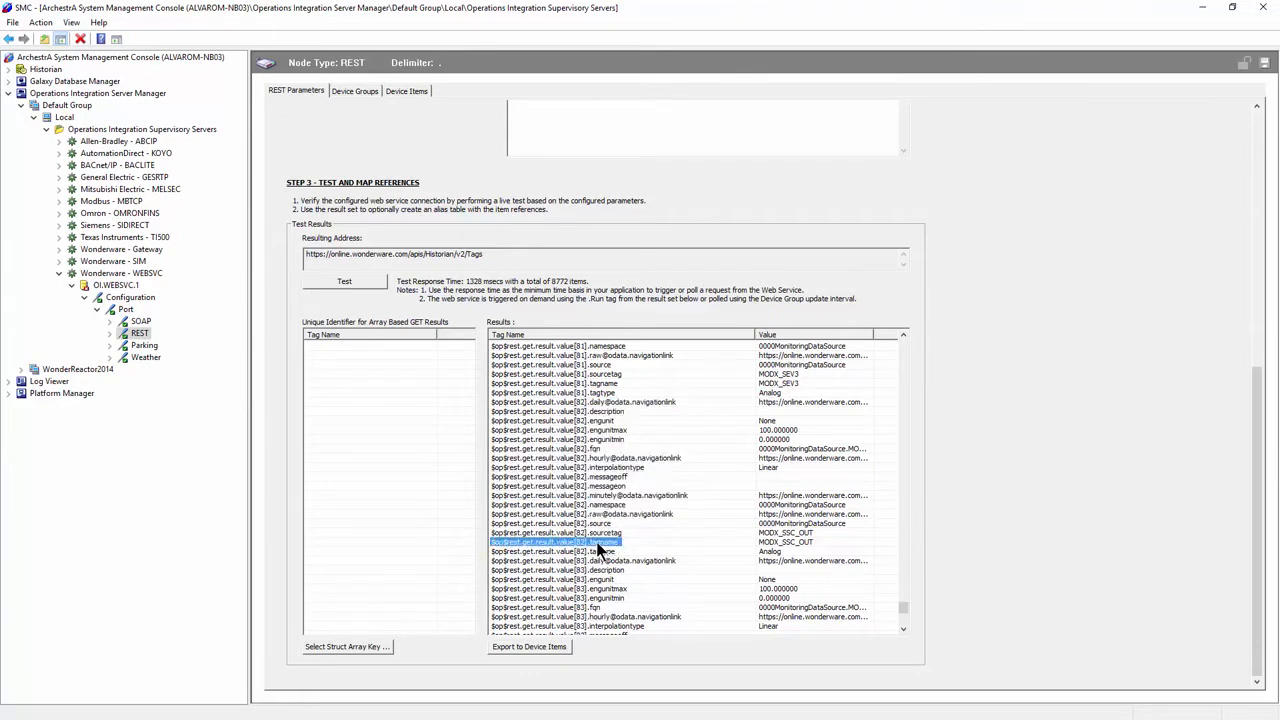
# Step: Key the REST results by value[].tagname and rerun the test, returning 8517 tag-indexed items
pyautogui.click(361, 646)
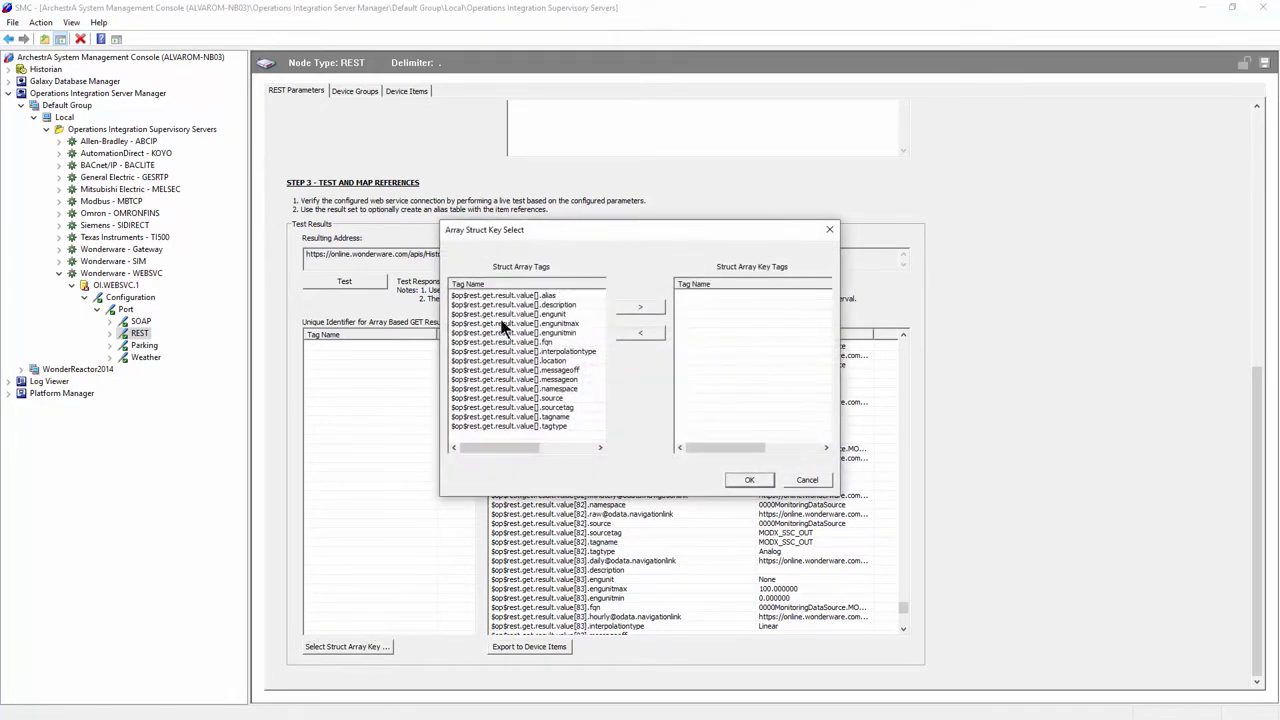
pyautogui.click(535, 417)
pyautogui.click(652, 308)
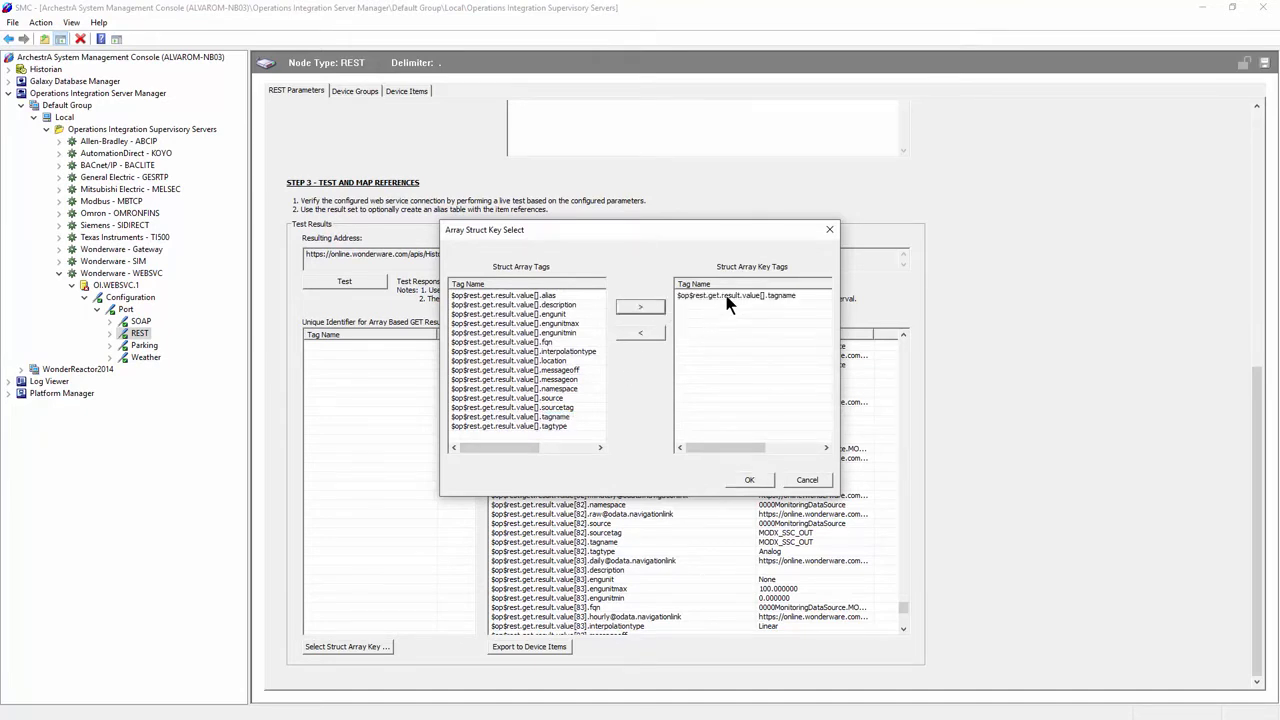
pyautogui.click(749, 480)
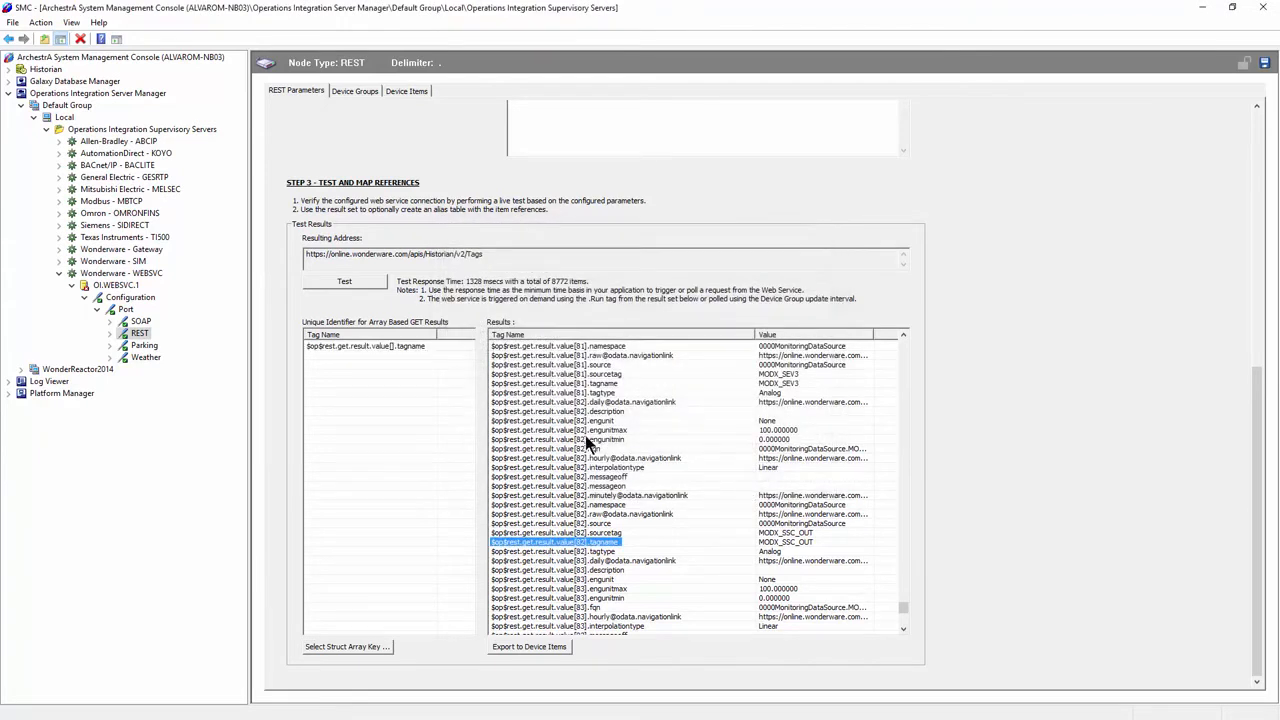
pyautogui.click(368, 285)
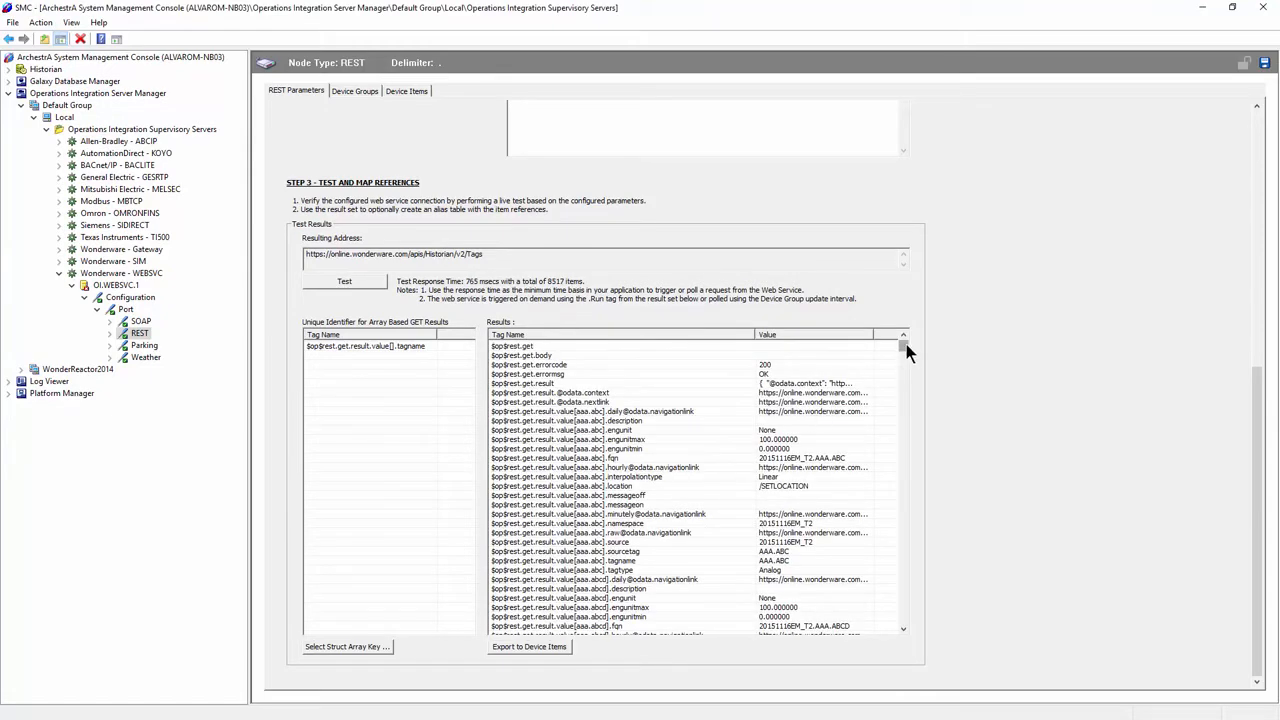
pyautogui.moveTo(906, 344); pyautogui.dragTo(906, 369)
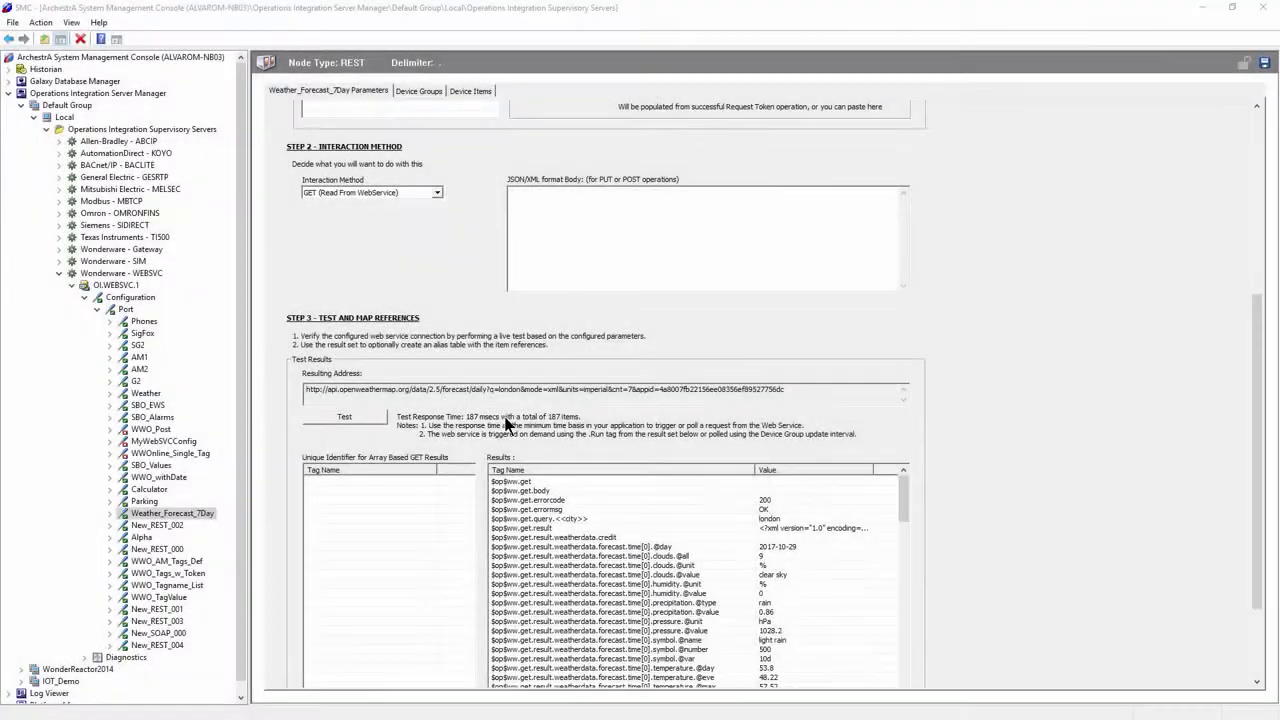
# Step: Change the Weather device group's update interval from 10000 to 0 ms, then switch to InTouch
pyautogui.click(420, 92)
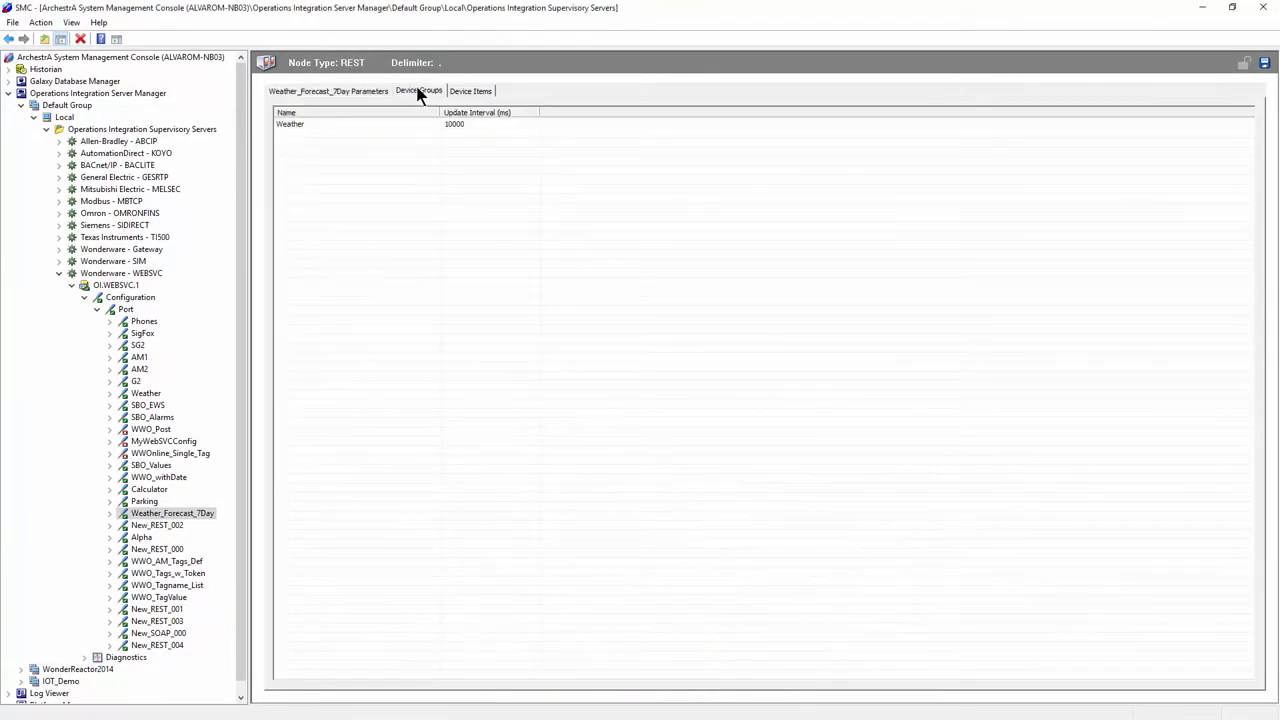
pyautogui.doubleClick(453, 126)
pyautogui.write('0')
pyautogui.press('Return')
pyautogui.press('Tab')
pyautogui.hotkey('alt', 'Tab')
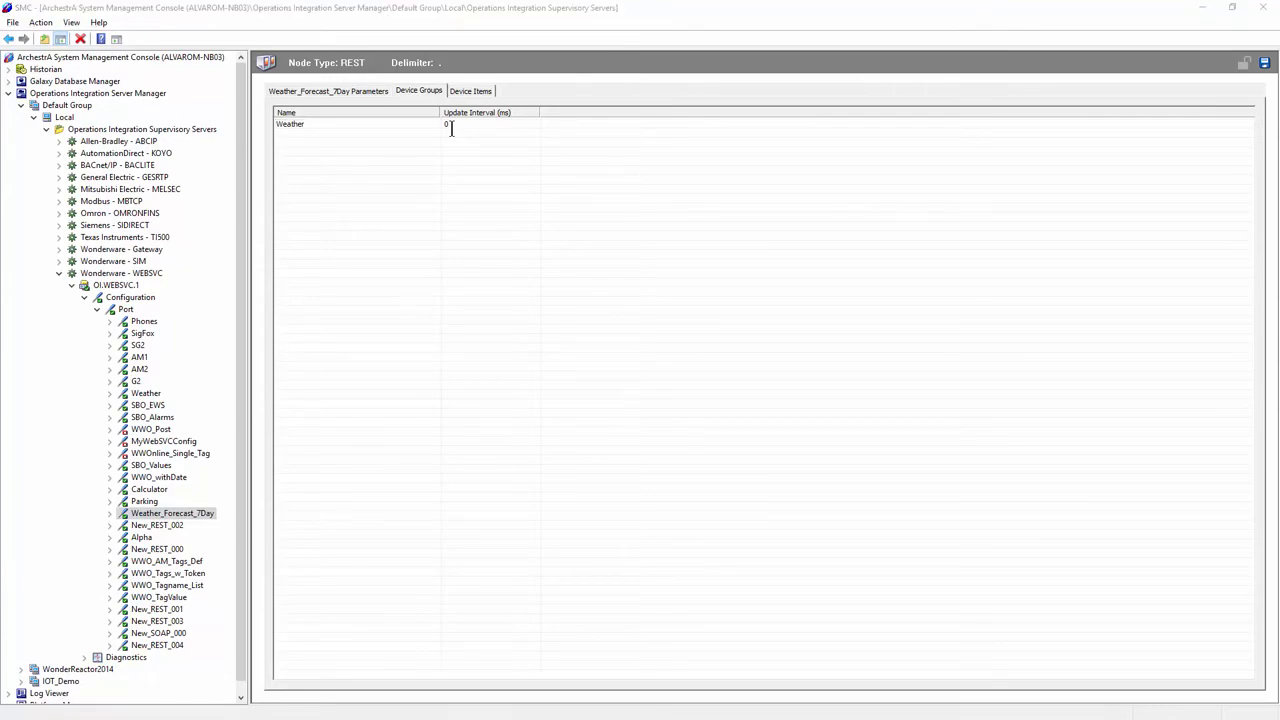
pyautogui.hotkey('alt', 'Tab')
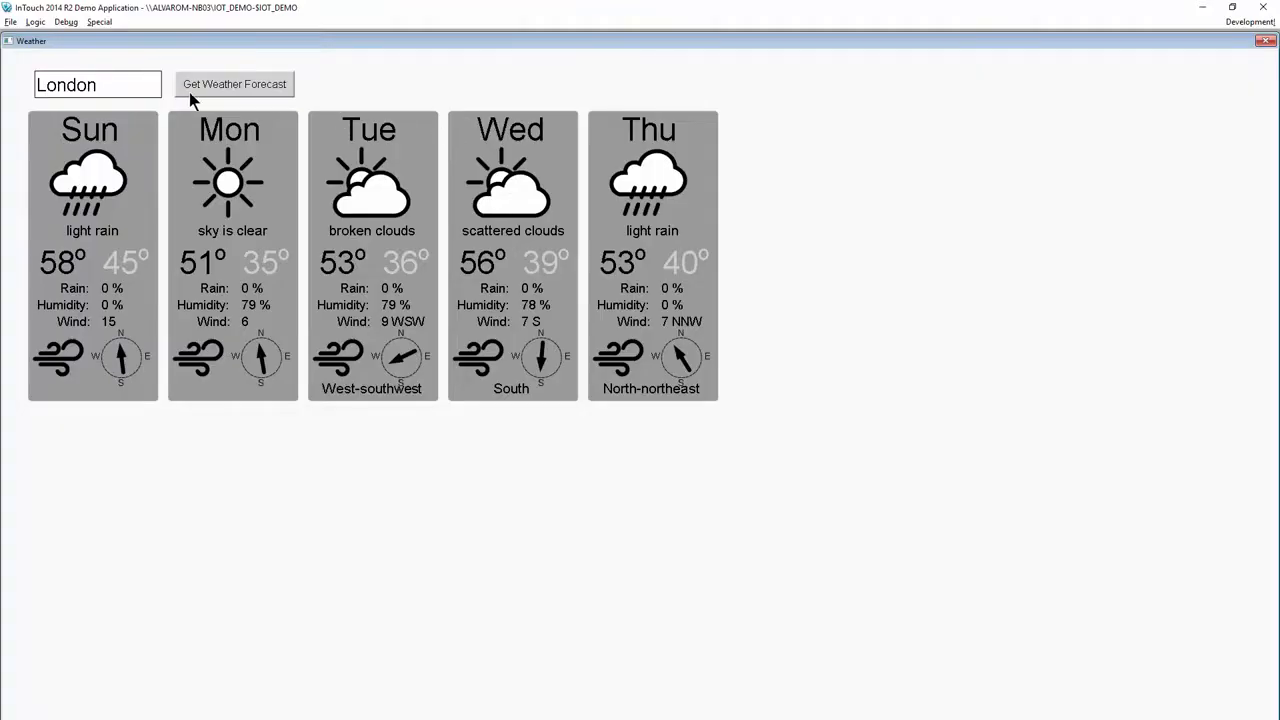
# Step: Show the Los Angeles forecast in the InTouch weather window, then switch to ArchestrA IDE
pyautogui.click(126, 89)
pyautogui.click(247, 84)
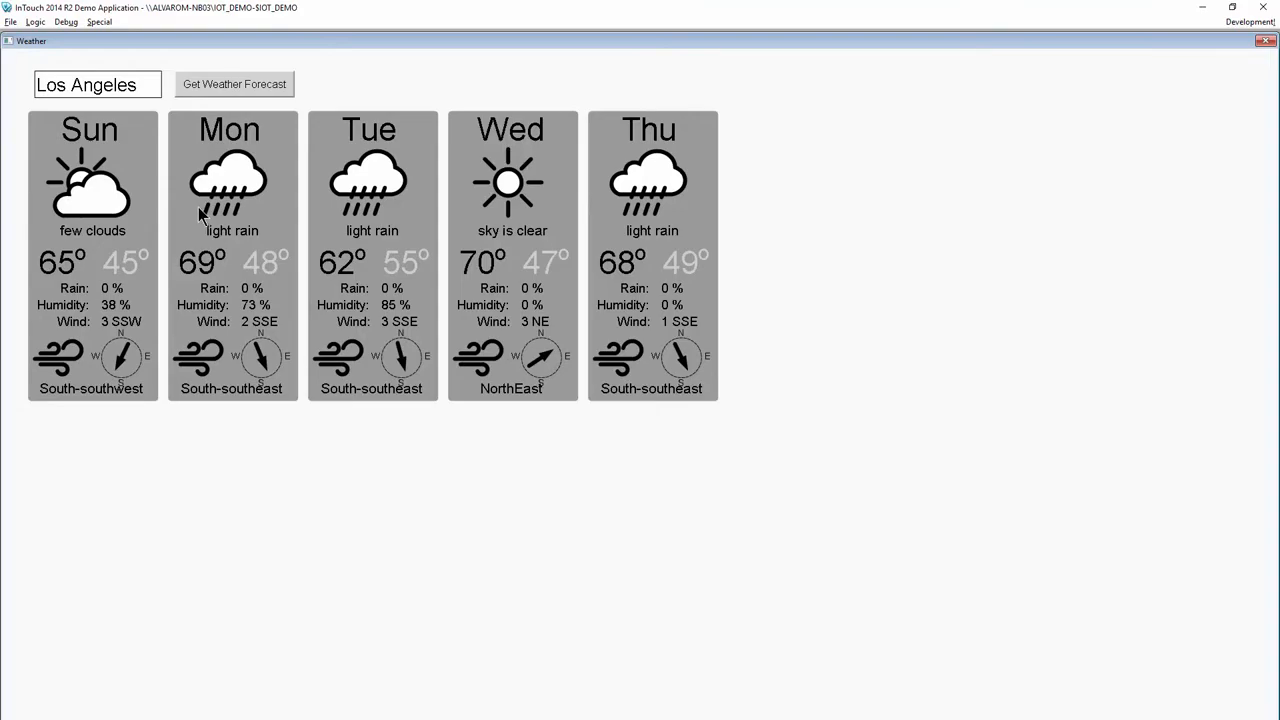
pyautogui.hotkey('alt', 'Tab')
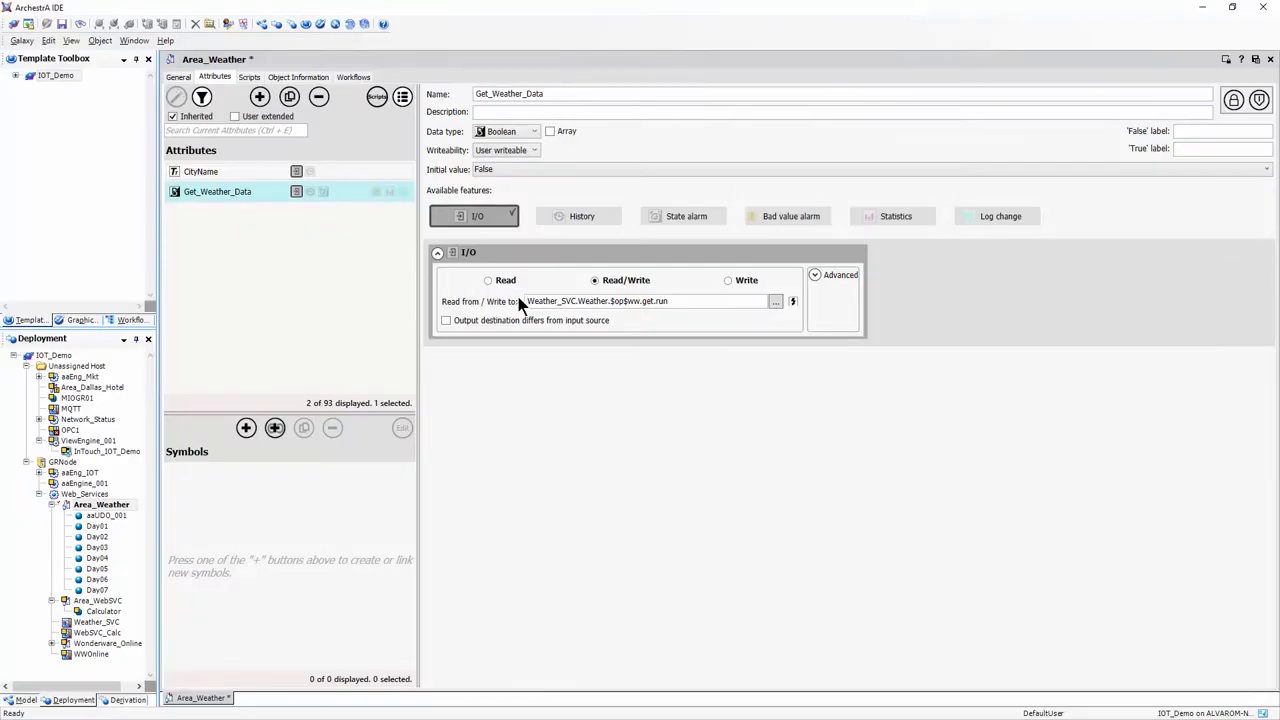
# Step: Highlight Get_Weather_Data's $op$ww.get.run I/O reference, then return to SMC
pyautogui.moveTo(665, 301); pyautogui.dragTo(610, 305)
pyautogui.hotkey('alt', 'Tab')
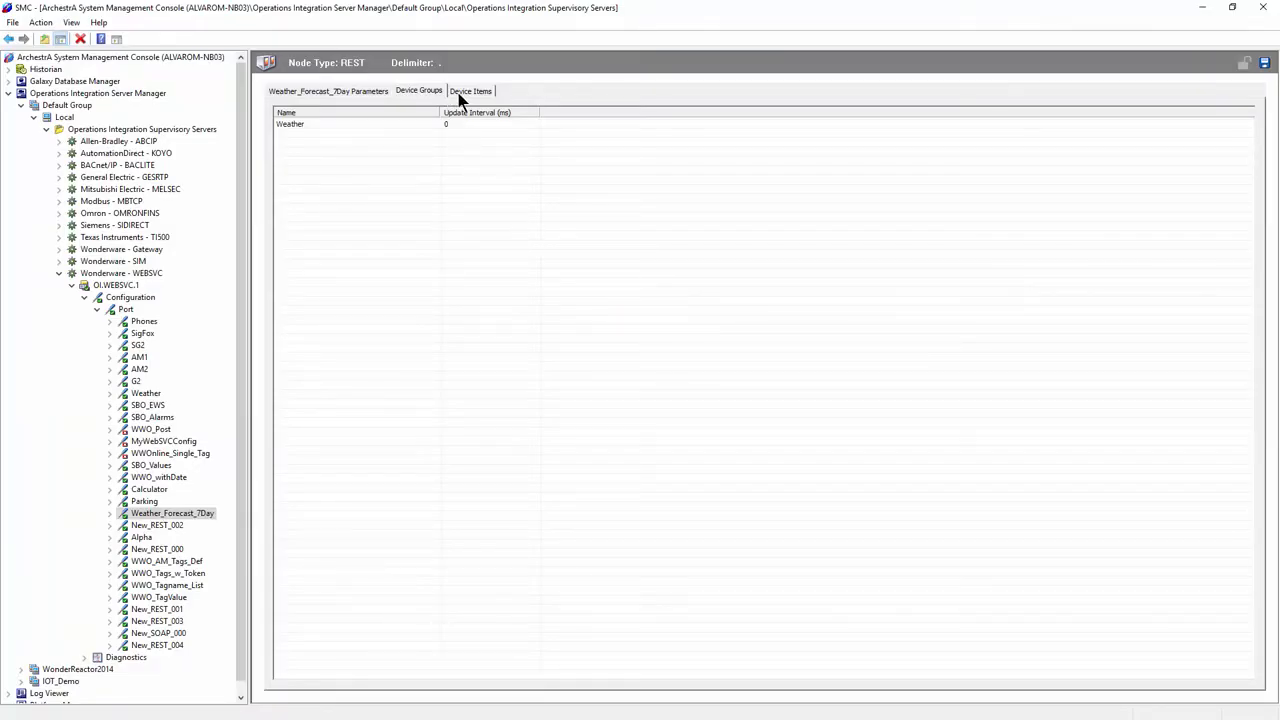
# Step: Review the forecast connection's Day01–Day07 device items down to Get_Data_Trigger's run reference
pyautogui.click(472, 92)
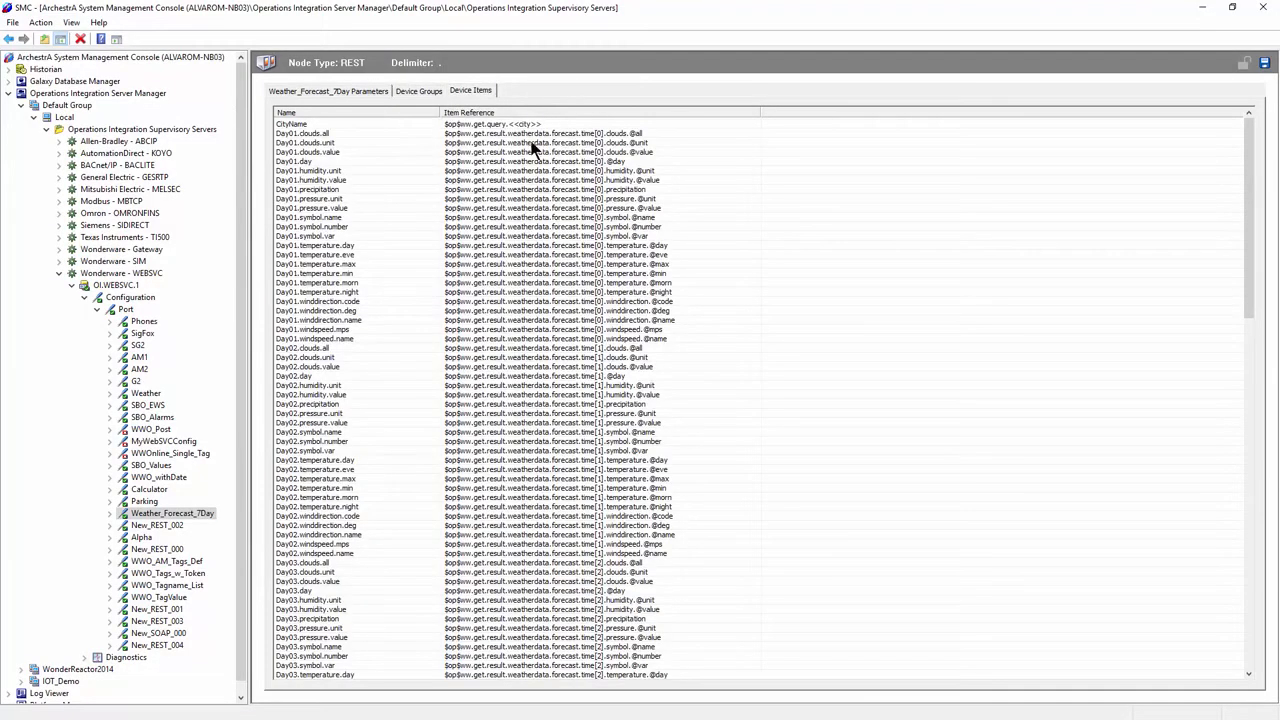
pyautogui.moveTo(1247, 177); pyautogui.dragTo(1237, 571)
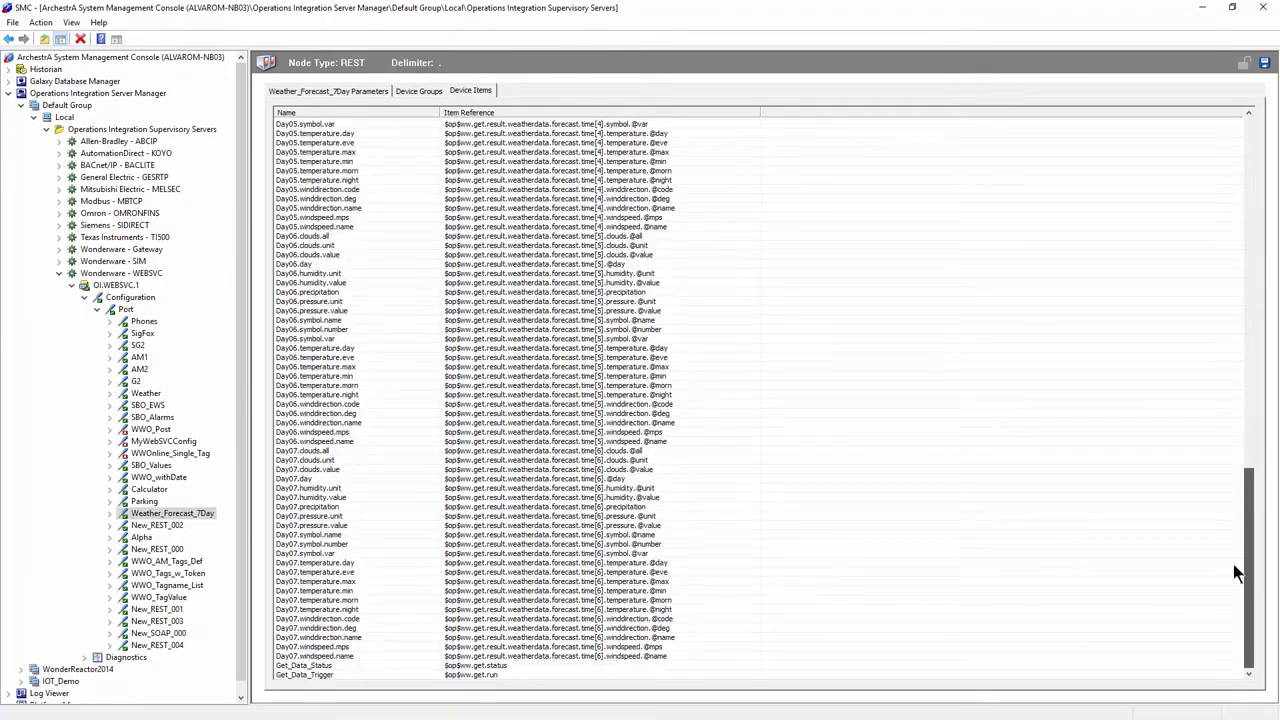
pyautogui.click(490, 676)
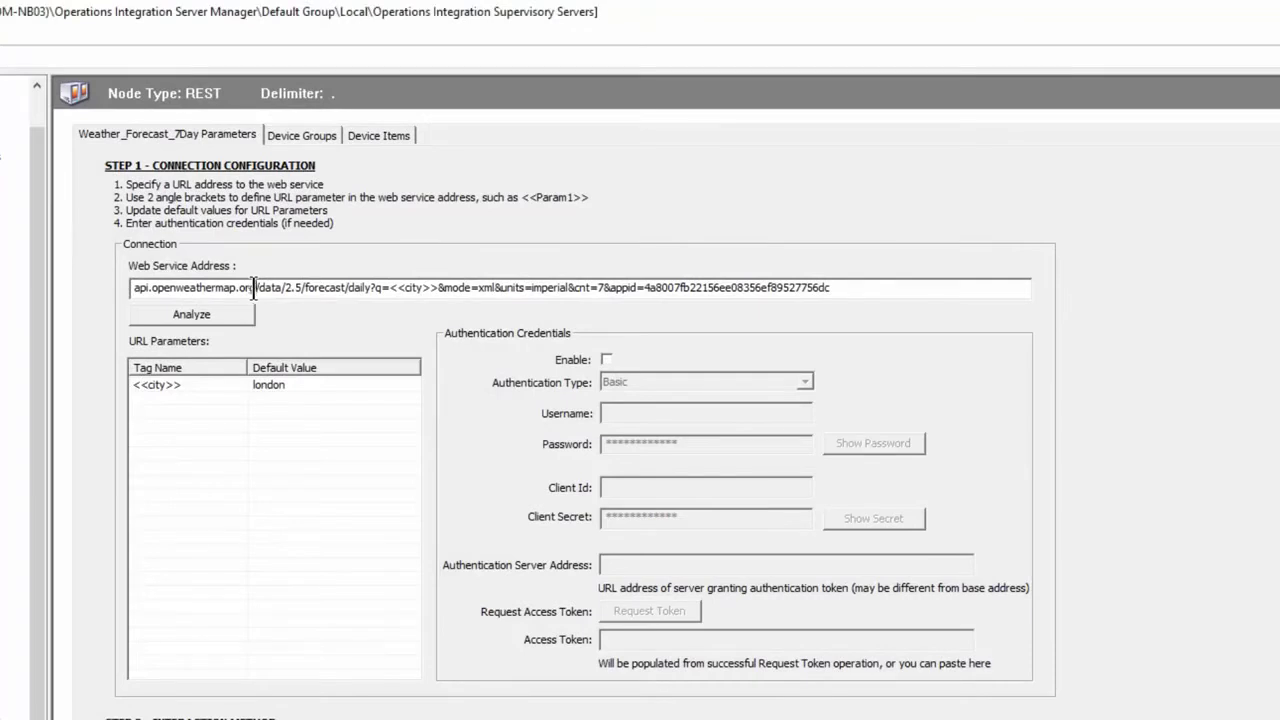
# Step: Review the forecast URL's host and API key, then WWO_AM_Tags_Def's Basic authentication username
pyautogui.moveTo(254, 288); pyautogui.dragTo(86, 305)
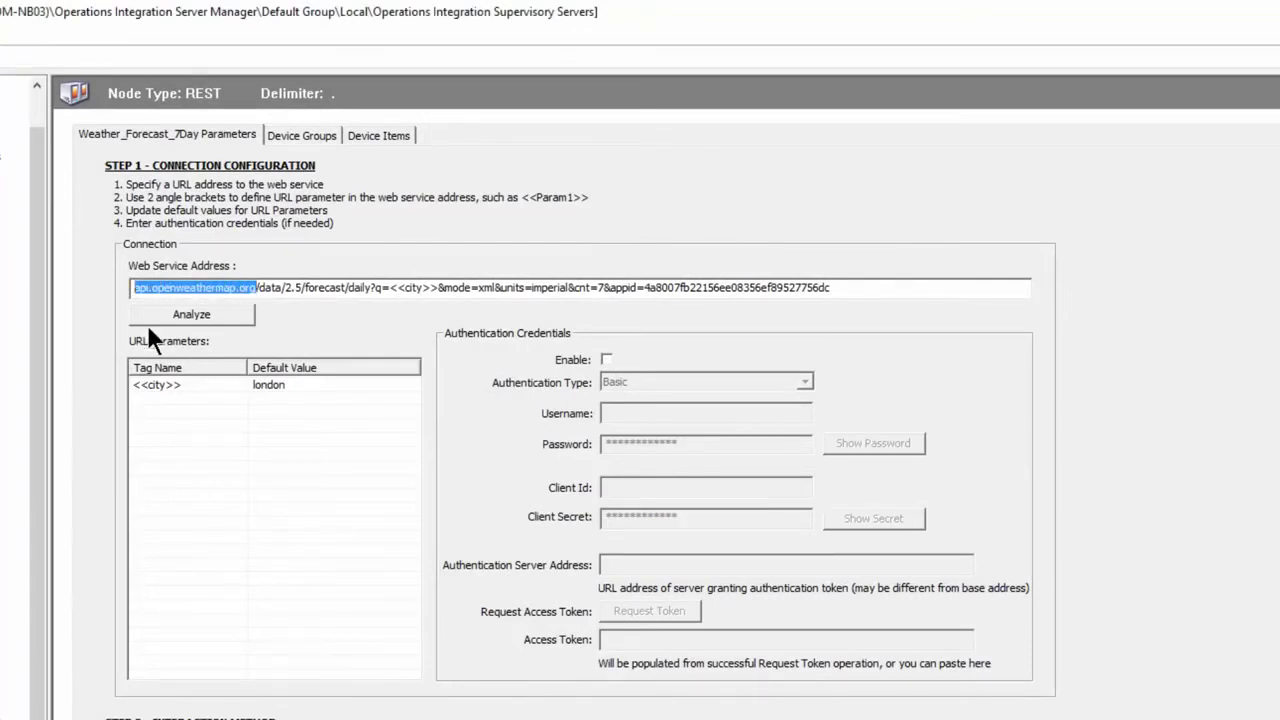
pyautogui.moveTo(611, 288); pyautogui.dragTo(910, 314)
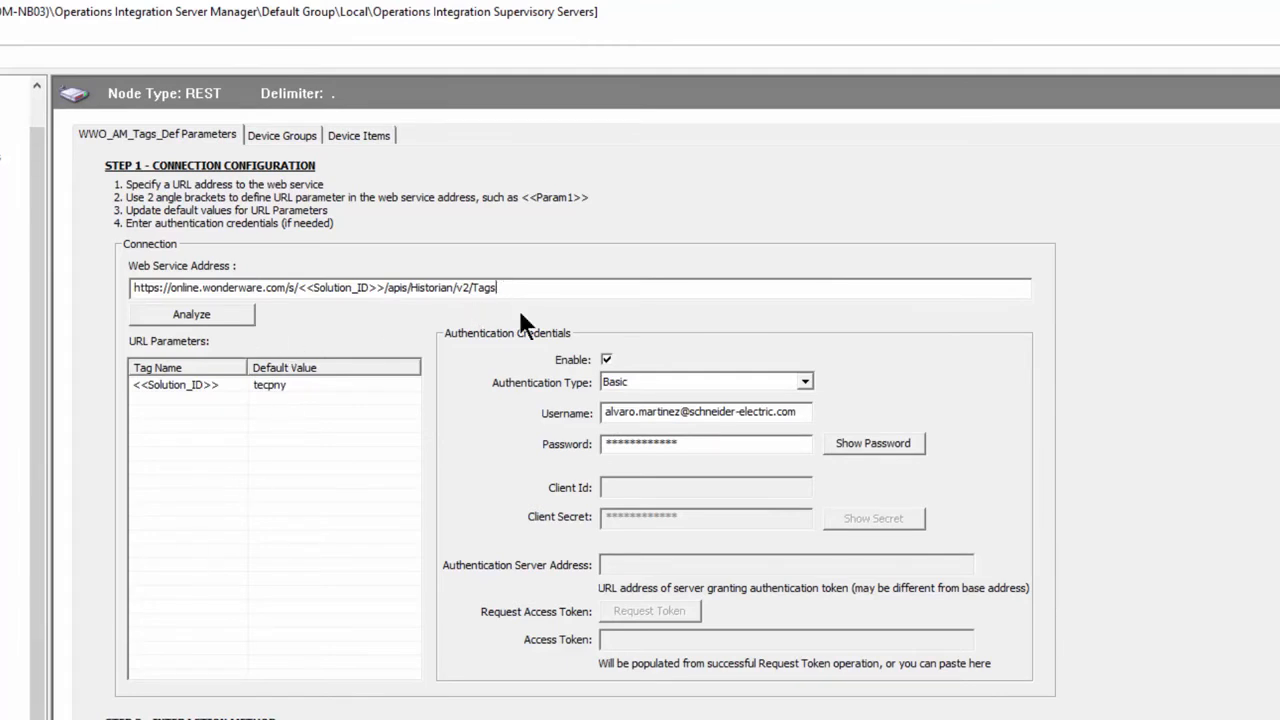
pyautogui.click(803, 379)
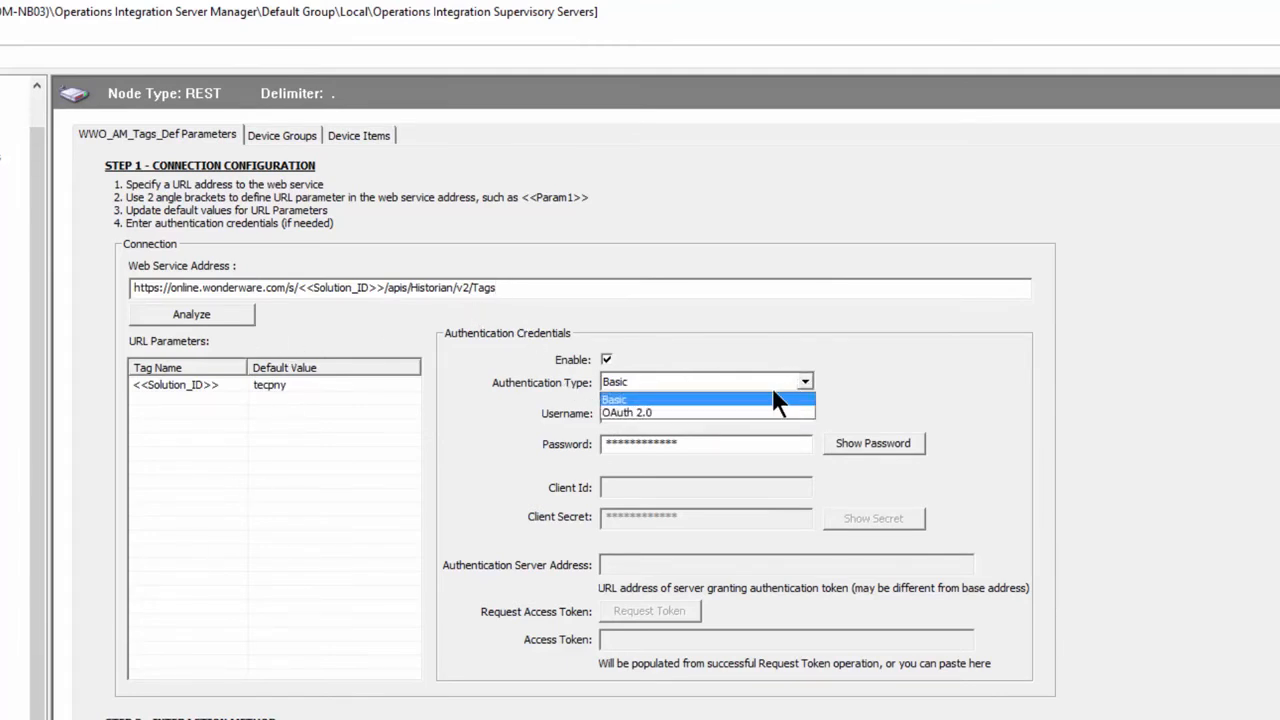
pyautogui.click(747, 399)
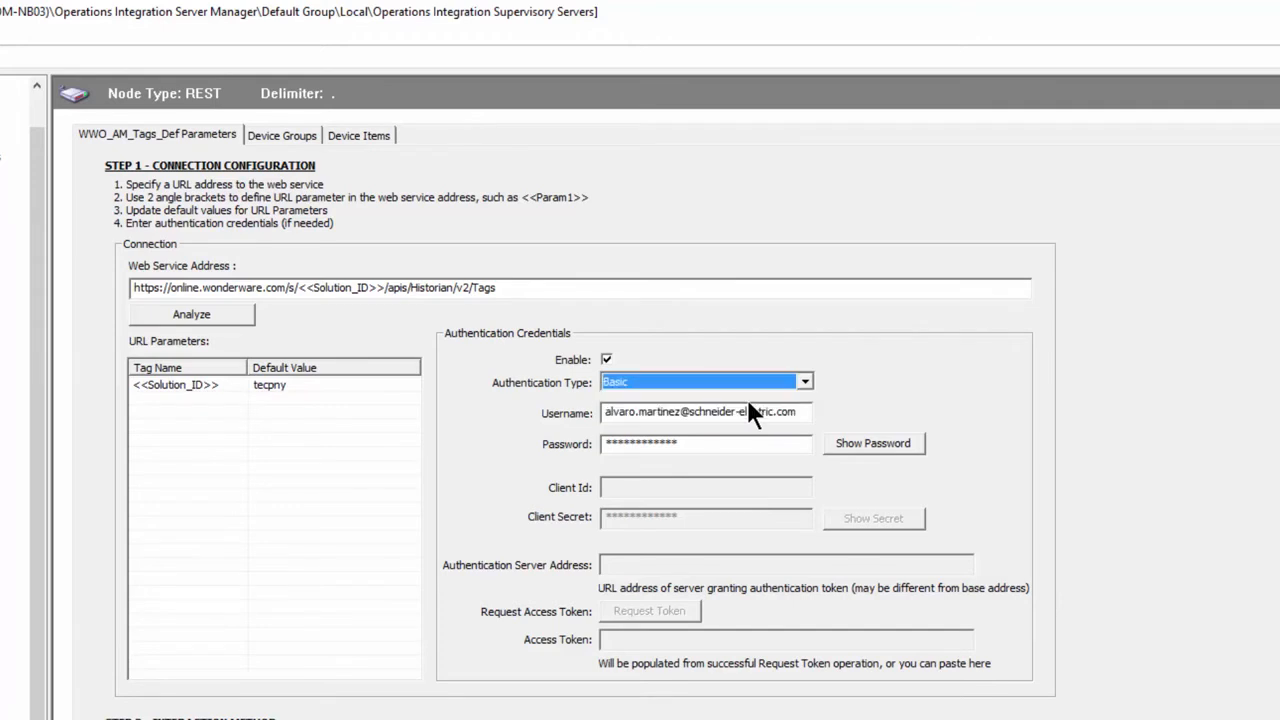
pyautogui.moveTo(605, 412); pyautogui.dragTo(793, 418)
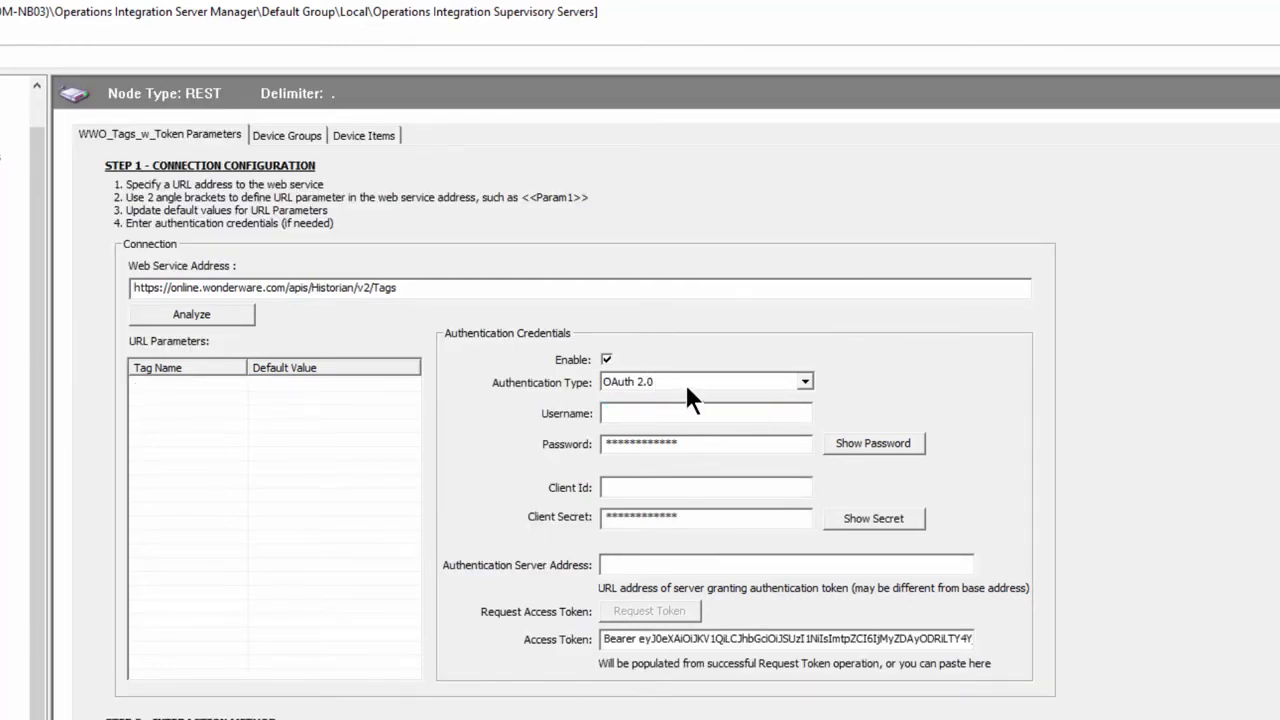
pyautogui.click(686, 378)
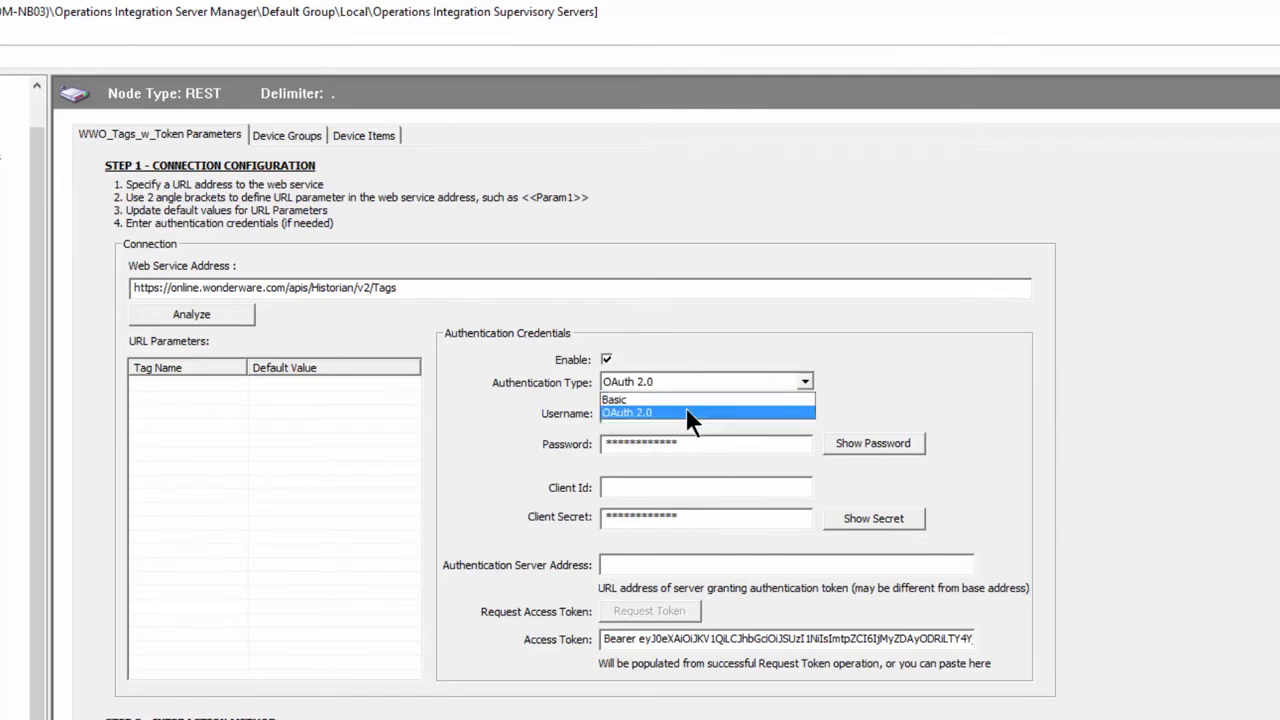
# Step: Set WWO_Tags_w_Token to OAuth 2.0 with a pasted bearer token, after checking SBO_Alarms' GetToken server
pyautogui.click(686, 413)
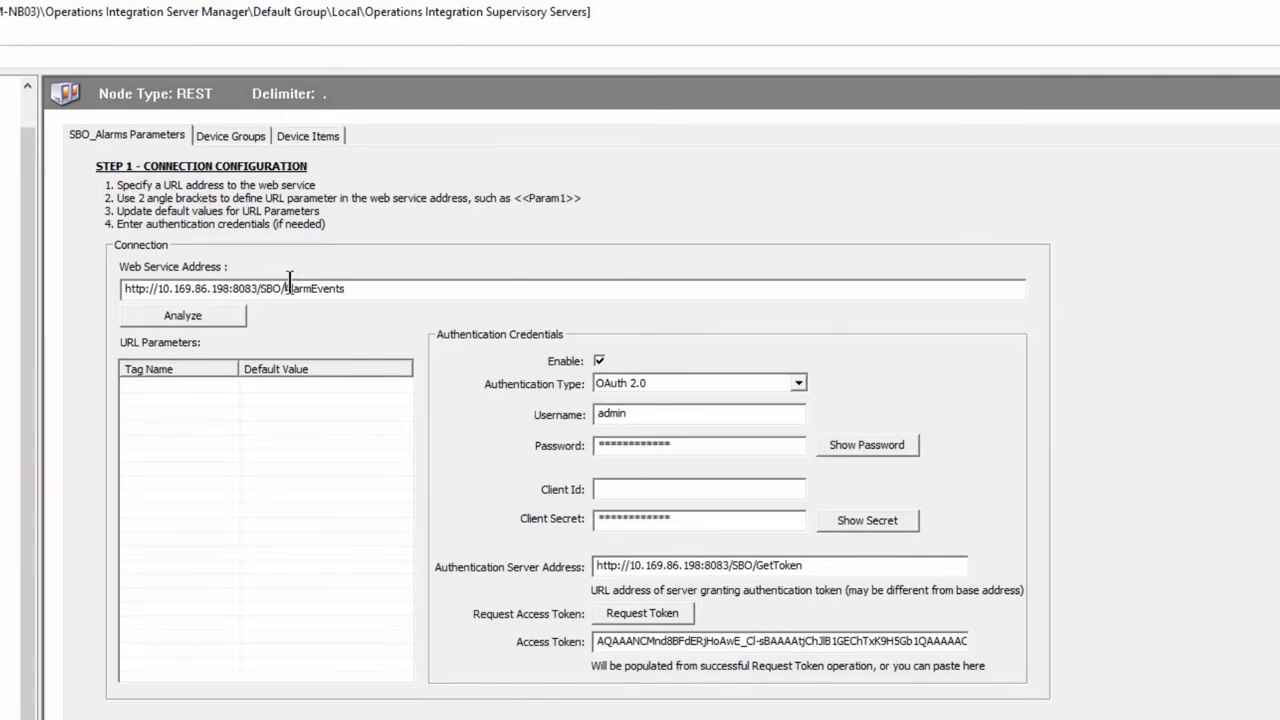
pyautogui.moveTo(287, 286); pyautogui.dragTo(401, 281)
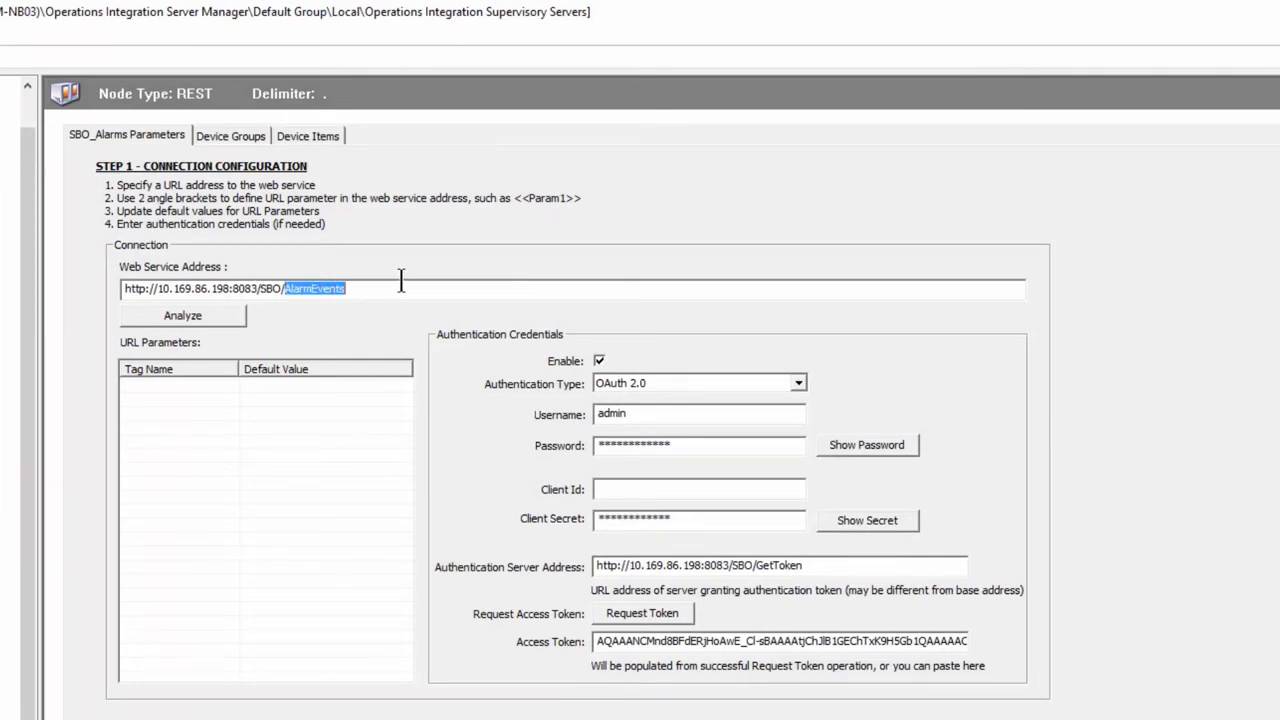
pyautogui.click(758, 566)
pyautogui.moveTo(758, 566); pyautogui.dragTo(806, 566)
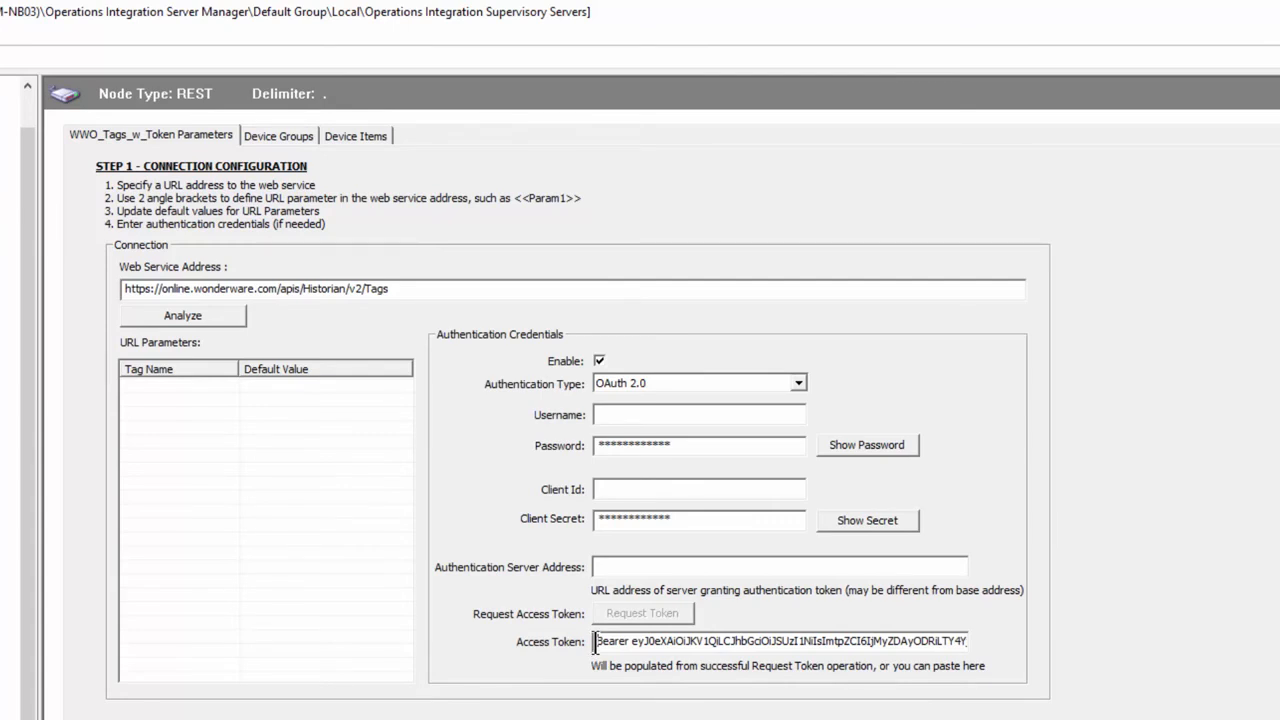
pyautogui.moveTo(596, 641); pyautogui.dragTo(1183, 617)
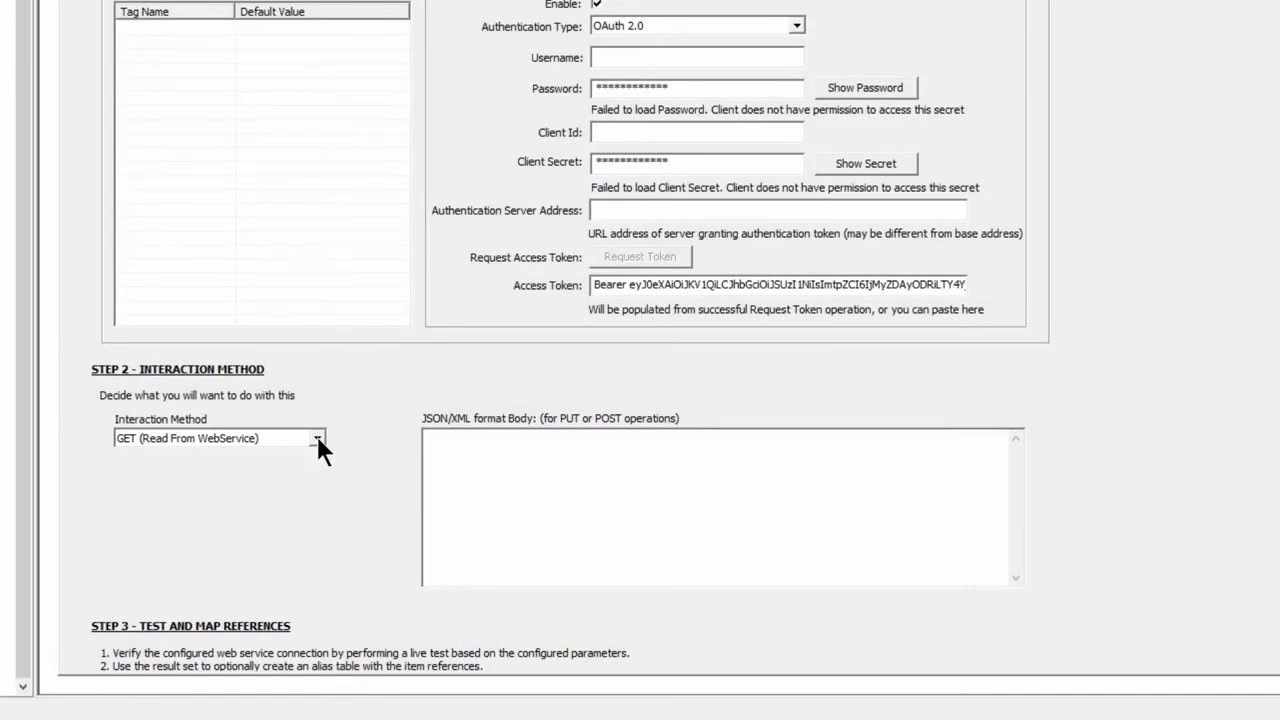
# Step: Switch WWO_Tags_w_Token to POST with the NorthPumpStation LiftPump JSON body; its test returns 400 Bad Request
pyautogui.click(317, 440)
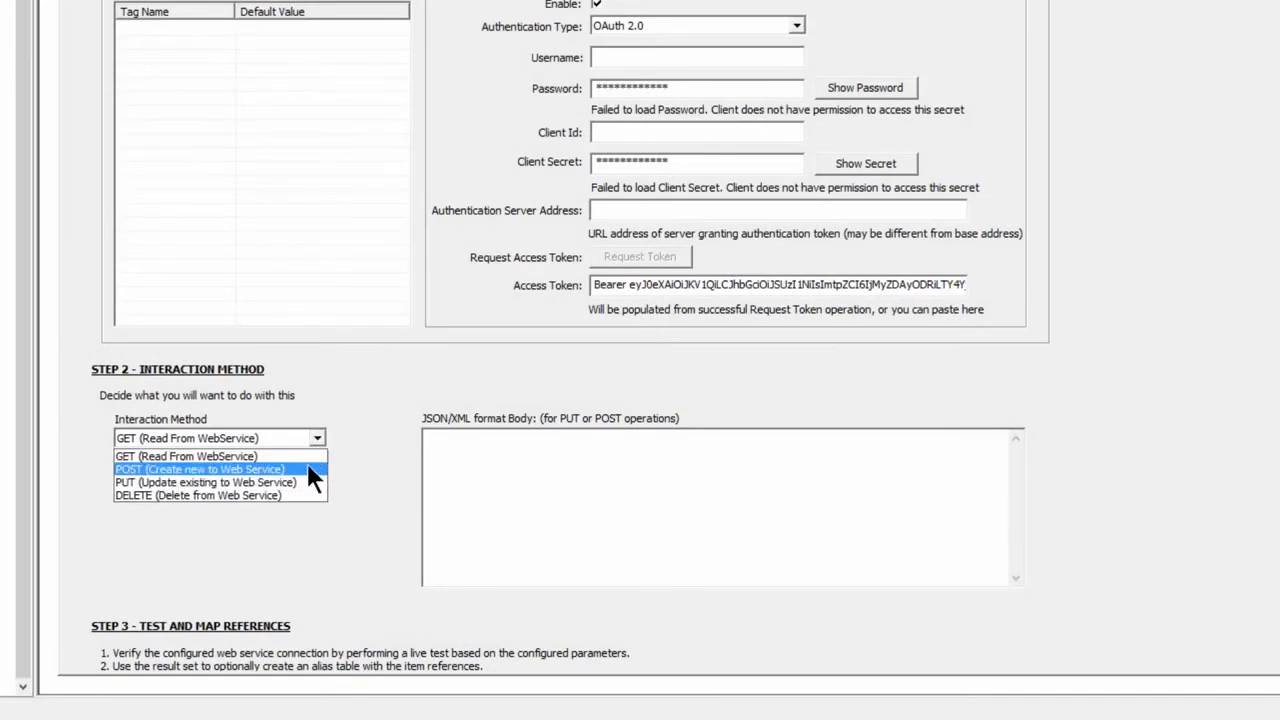
pyautogui.click(307, 465)
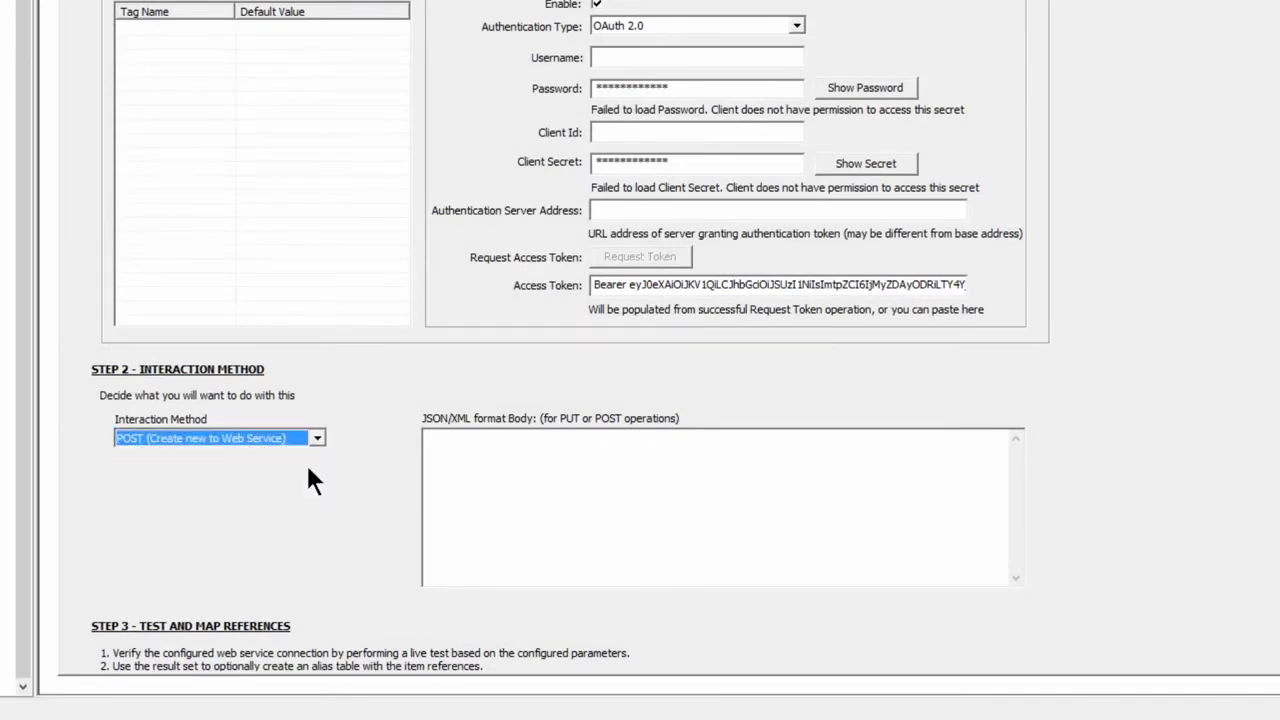
pyautogui.click(478, 452)
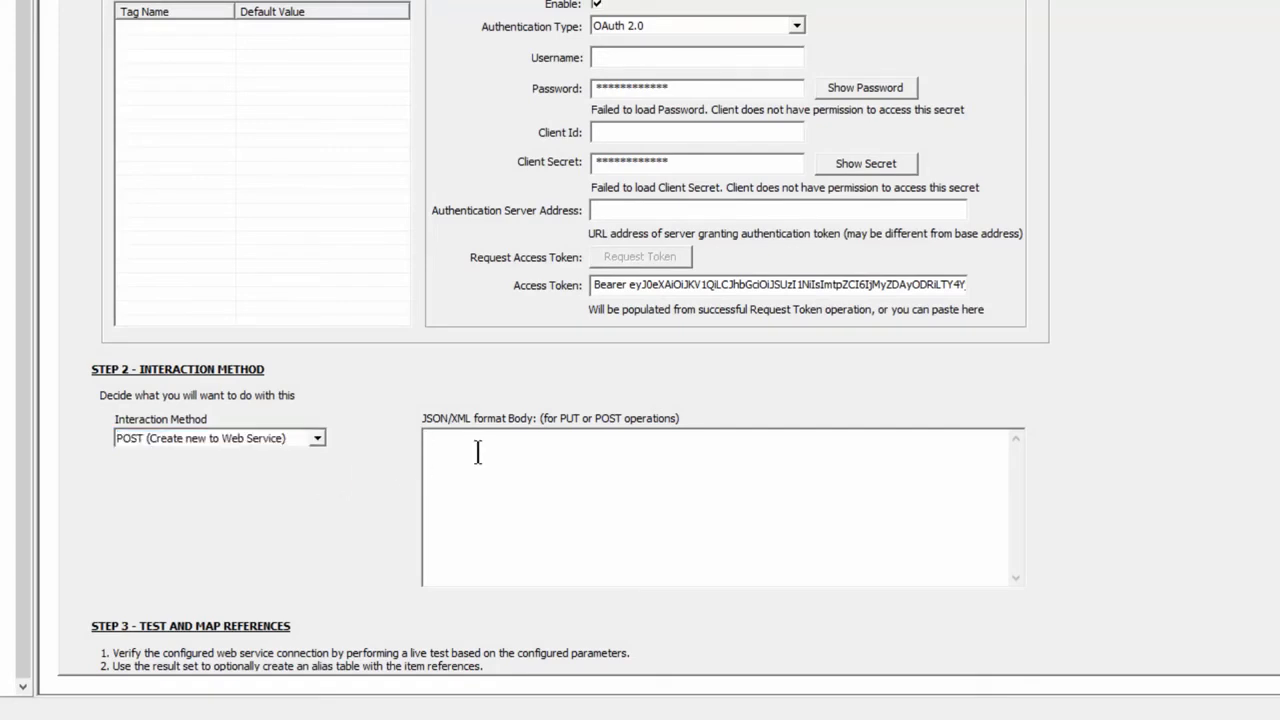
pyautogui.write('{   "data":   [     {       "dateTime": "2017-07-17T20:20:53.029Z",       "NorthPumpStation.LiftPump.InletPressure": 1.51860072870498,       "NorthPumpStation.LiftPump.OutletPressure": 27.1360543141452,       "NorthPumpStation.LiftPump.TankLevel": 0     }   ] }')
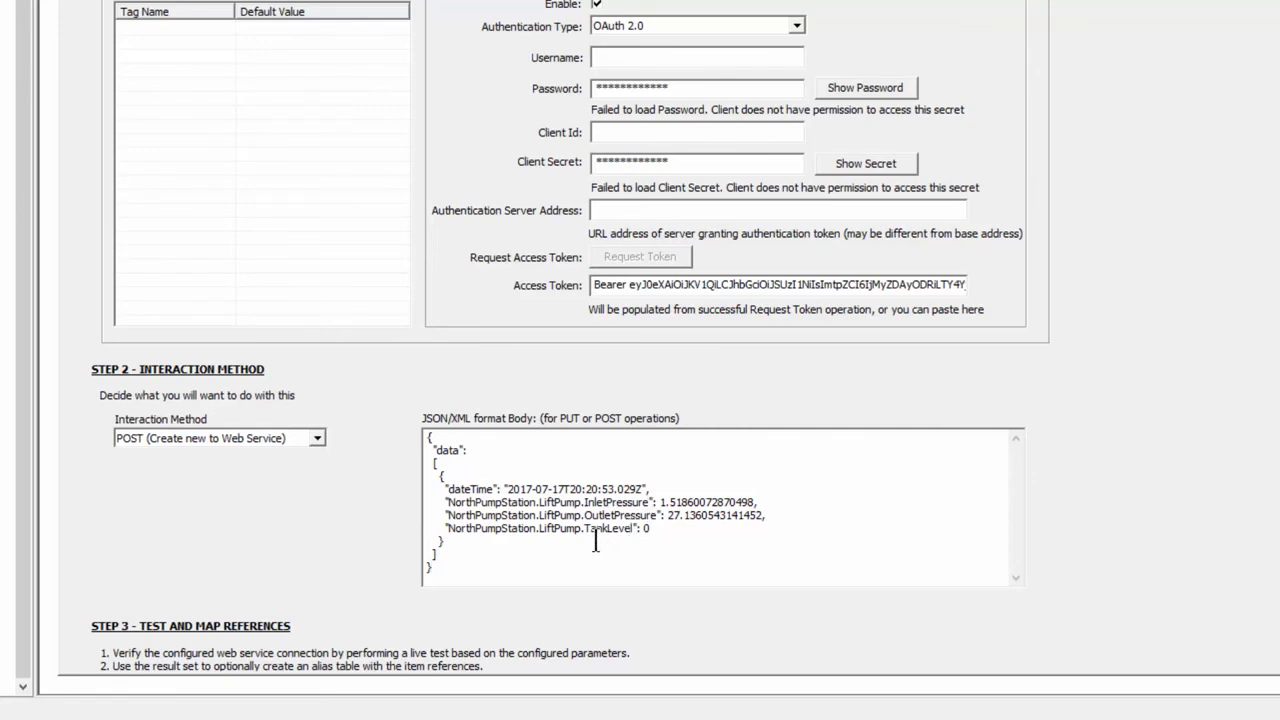
pyautogui.scroll(-5, 640, 350)
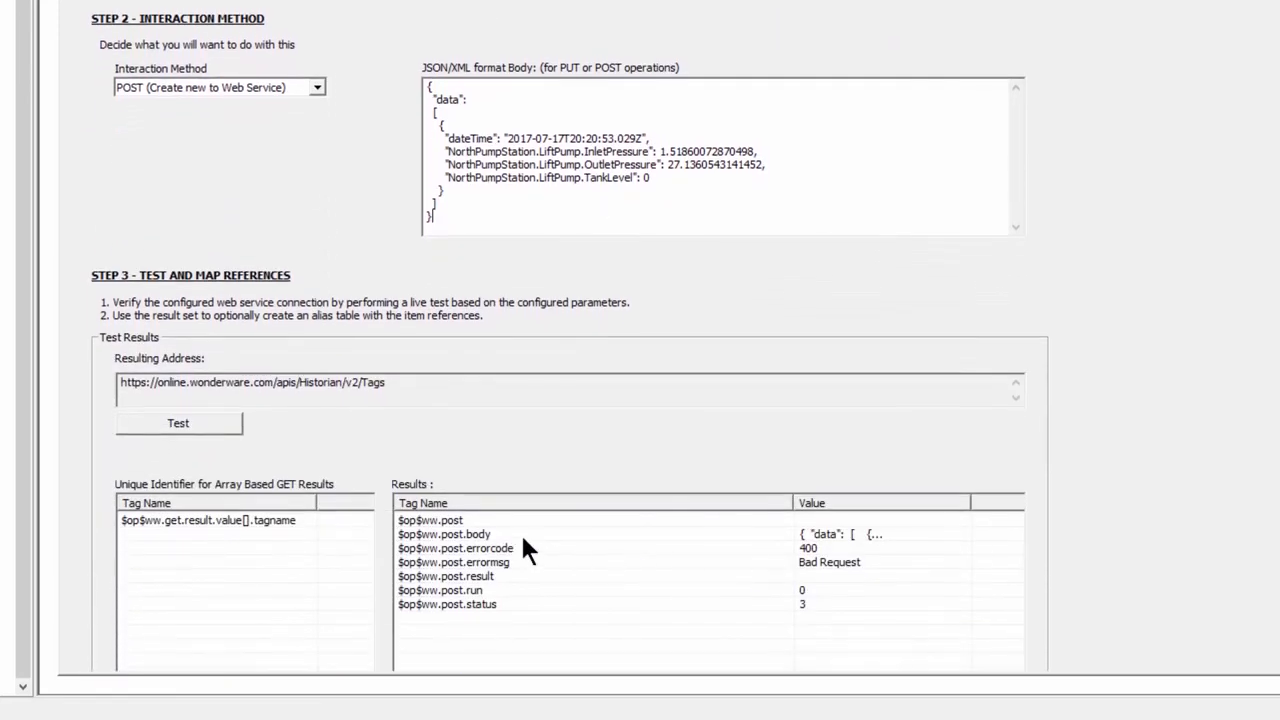
pyautogui.click(505, 536)
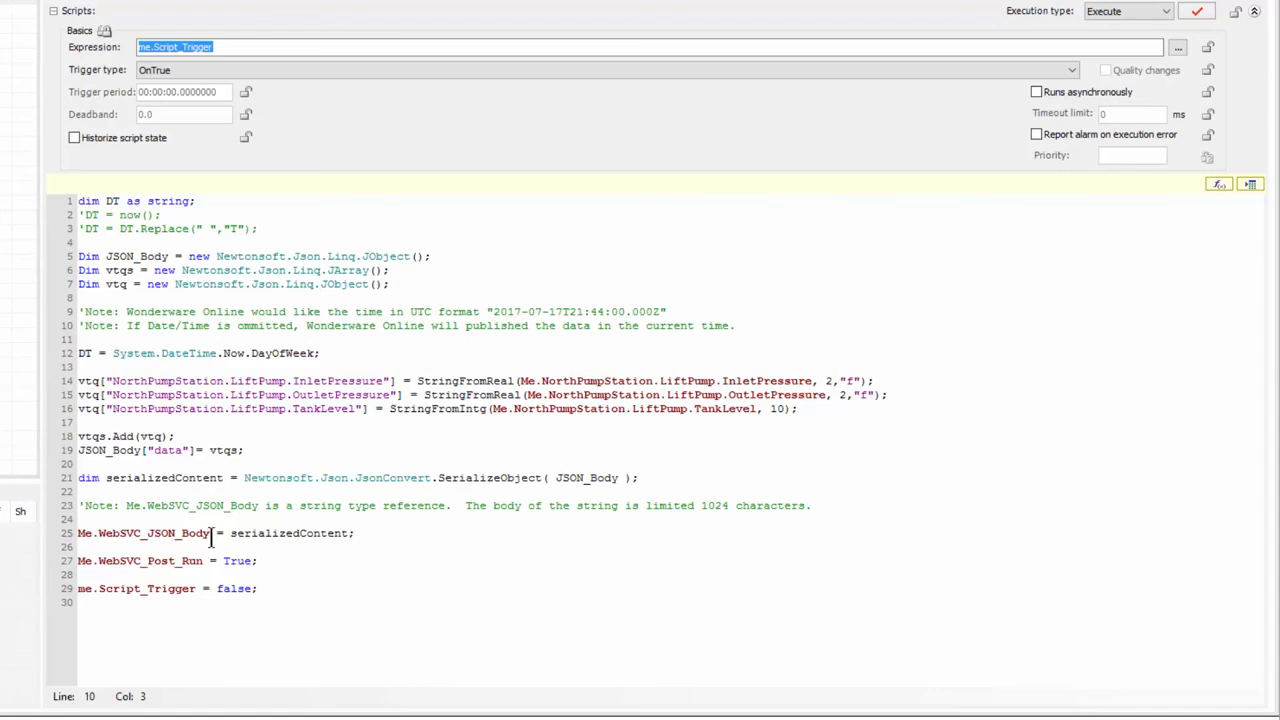
# Step: Trace Me.WebSVC_JSON_Body from the script to its attribute linked to WWOnline.POST.$op$ww.post.body
pyautogui.moveTo(211, 533); pyautogui.dragTo(73, 533)
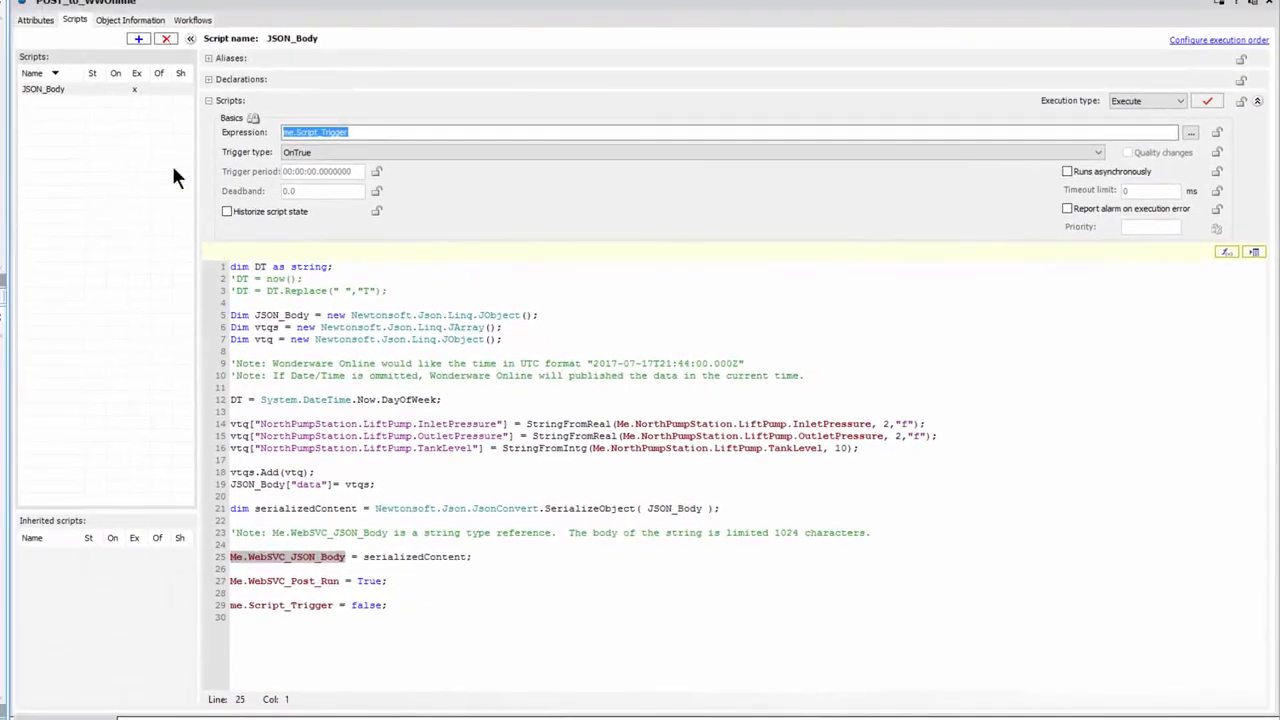
pyautogui.click(35, 20)
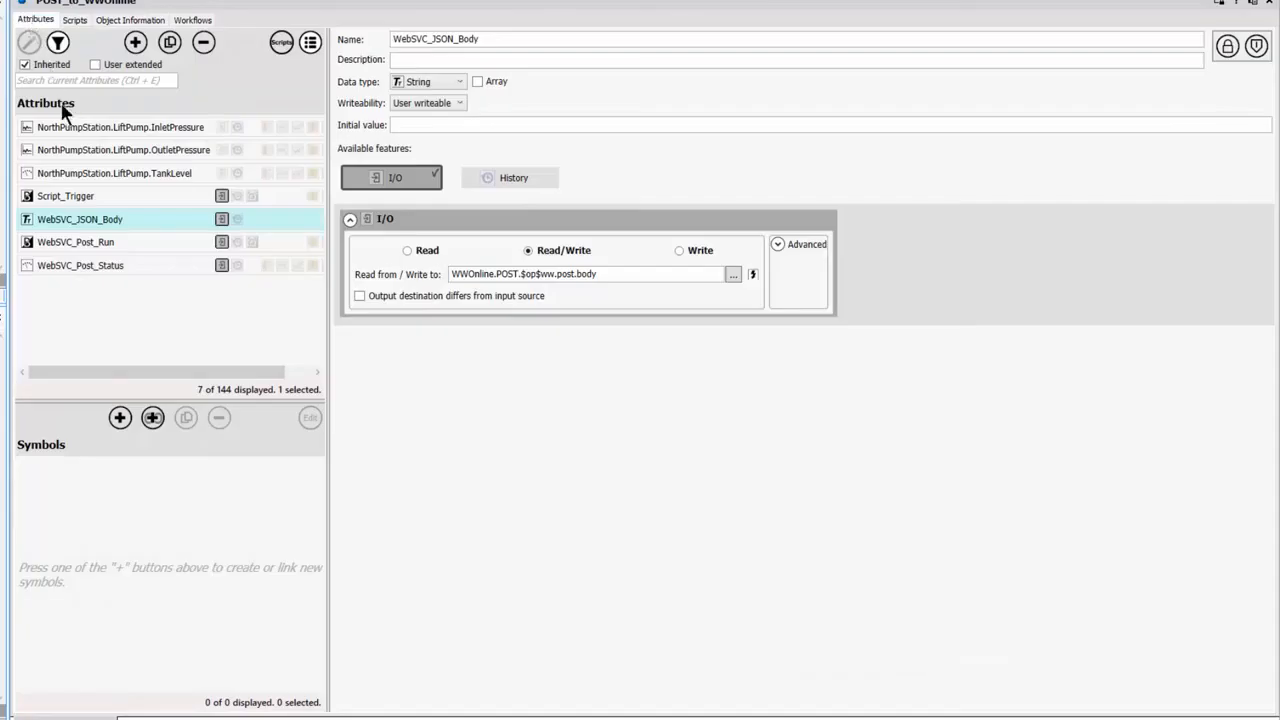
pyautogui.click(112, 219)
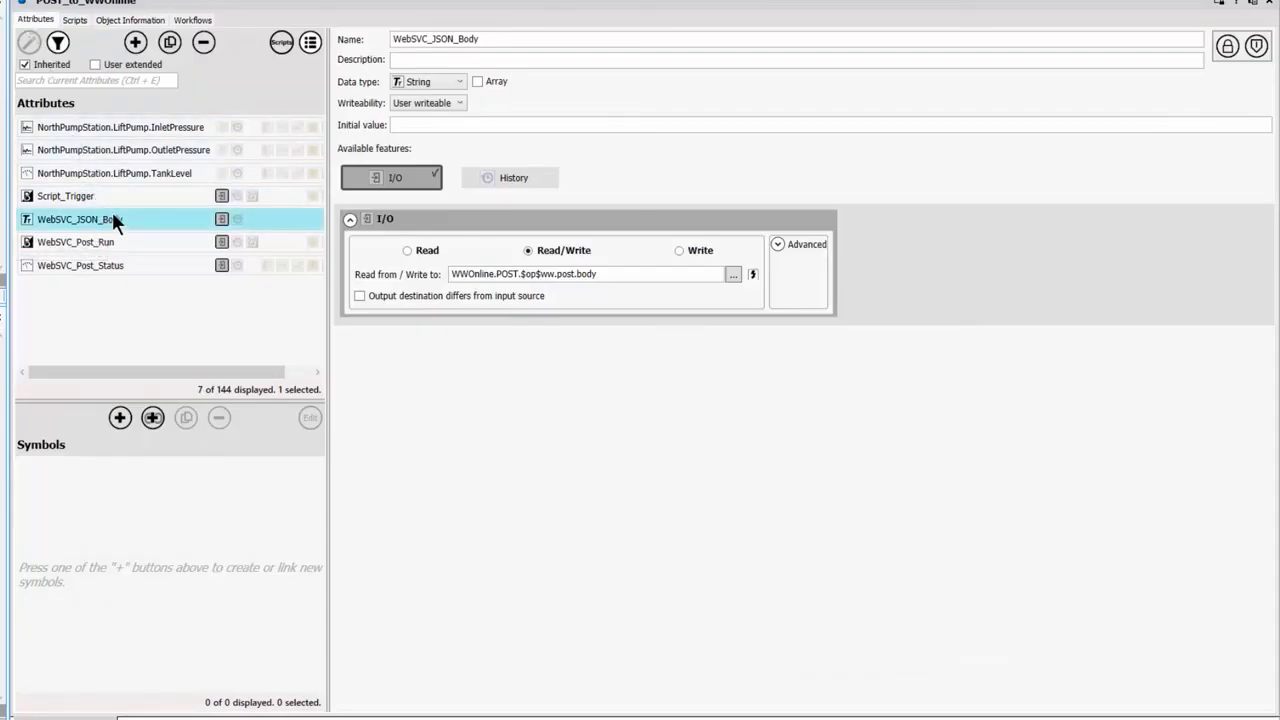
pyautogui.click(522, 275)
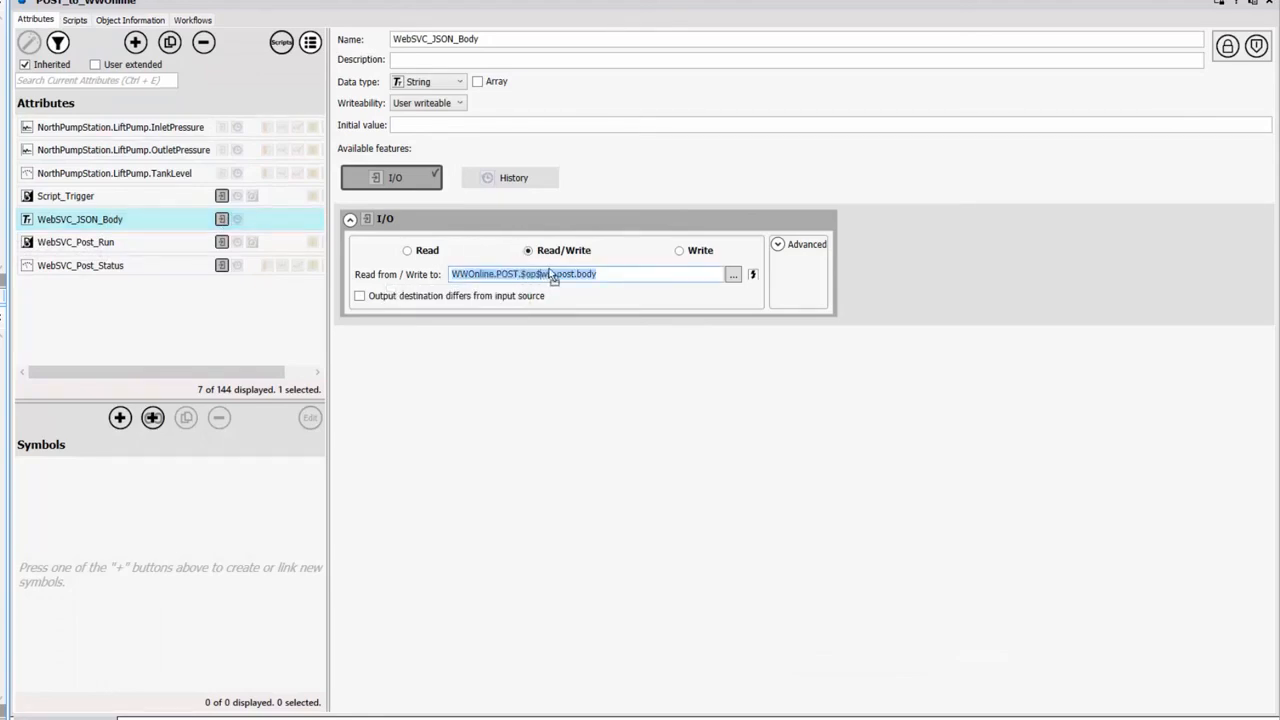
pyautogui.click(612, 277)
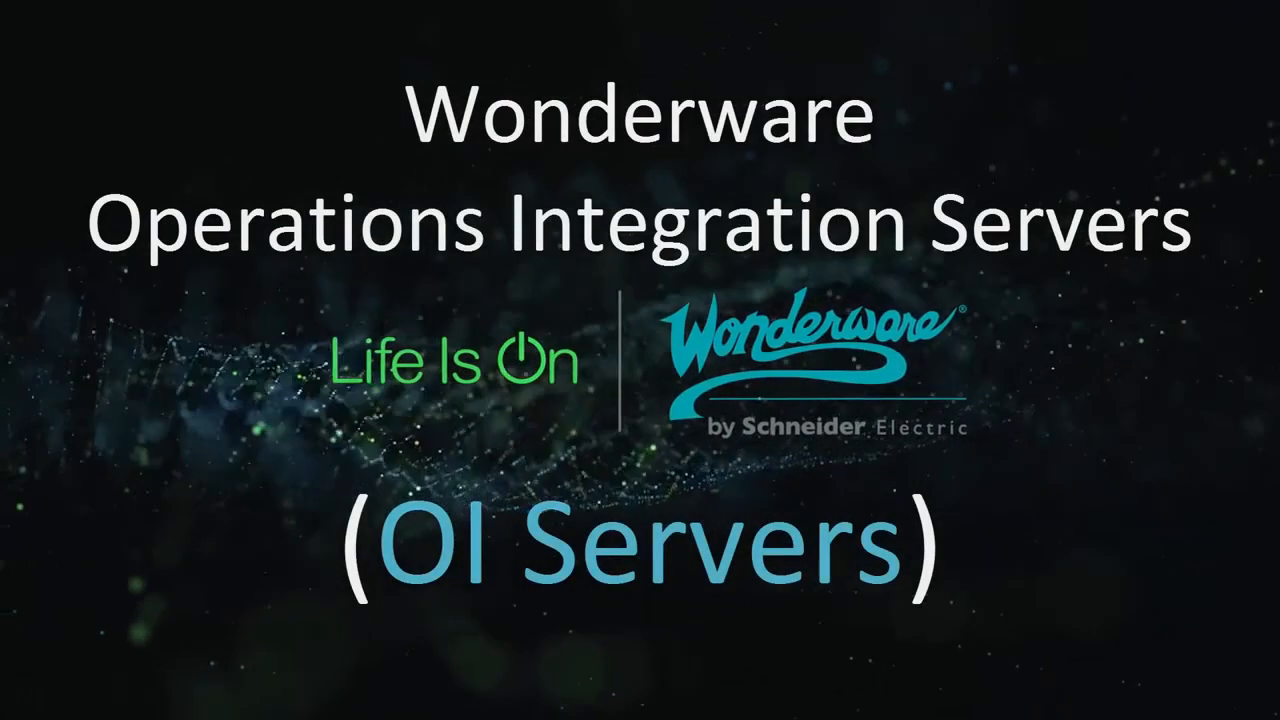